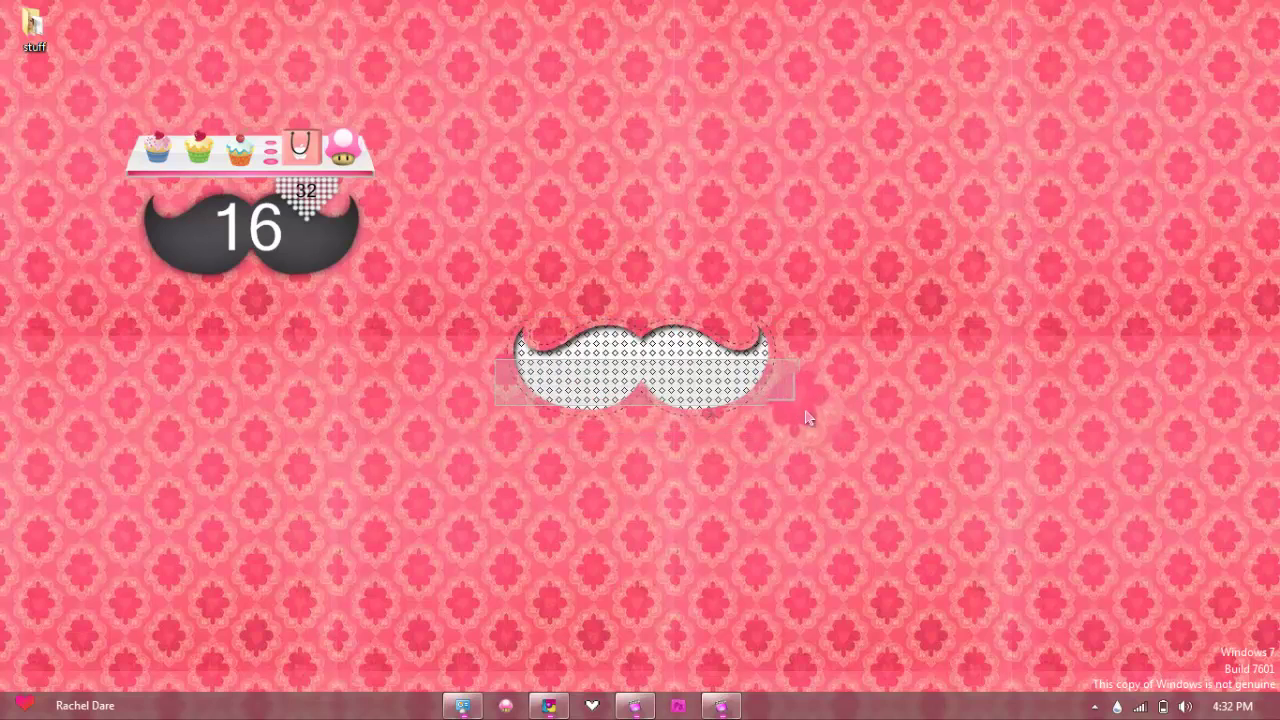
Draw selection boxes across the desktop mustache gadget, then end the screen recording
drag(808, 418, 812, 250)
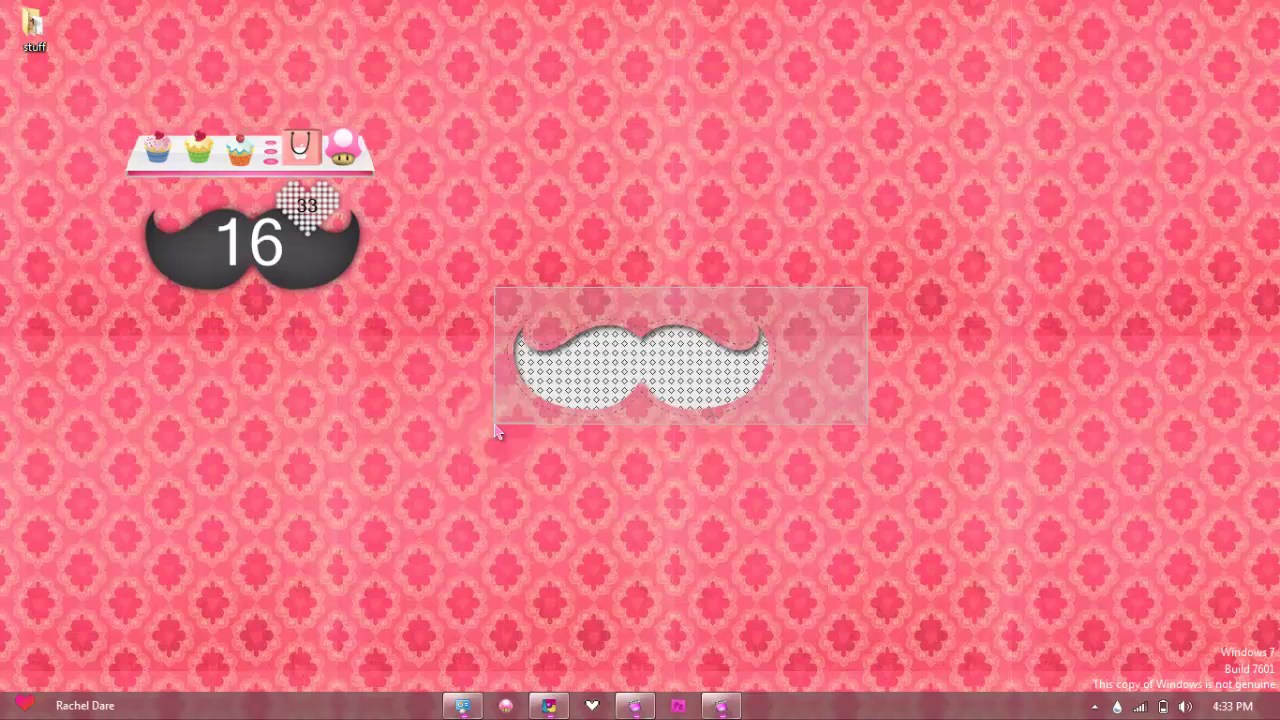
drag(498, 432, 648, 449)
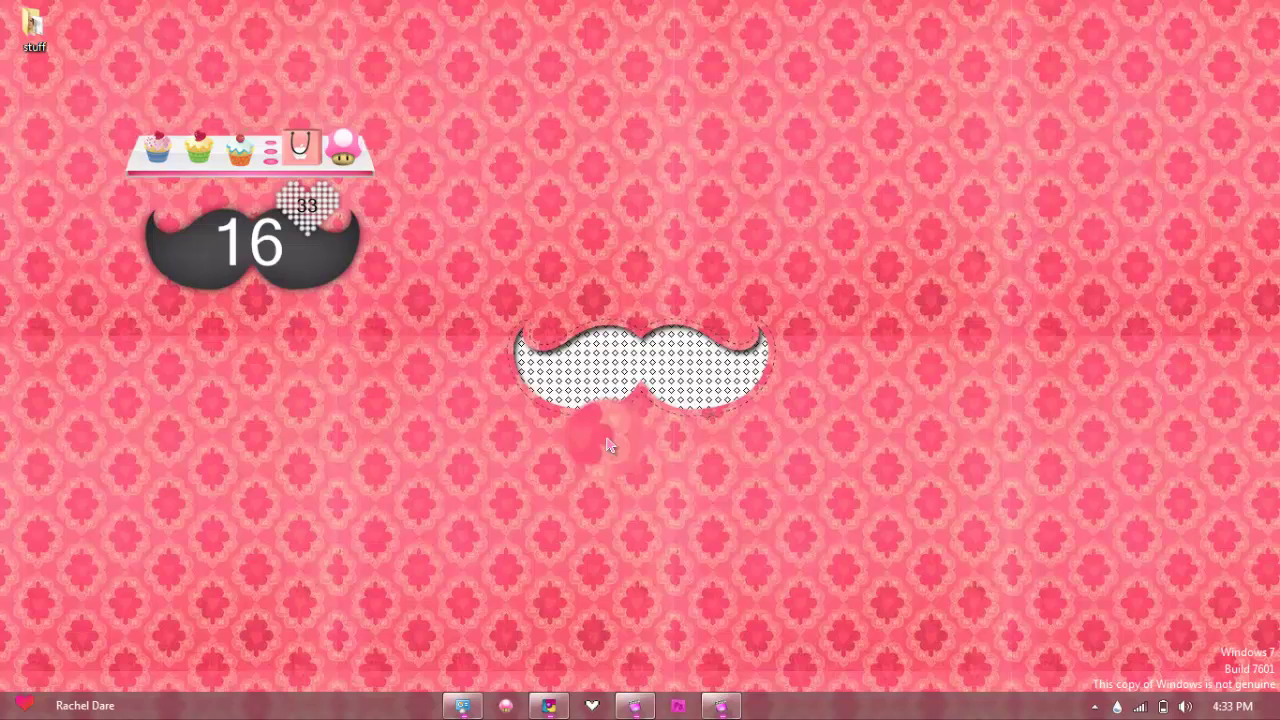
drag(797, 257, 503, 450)
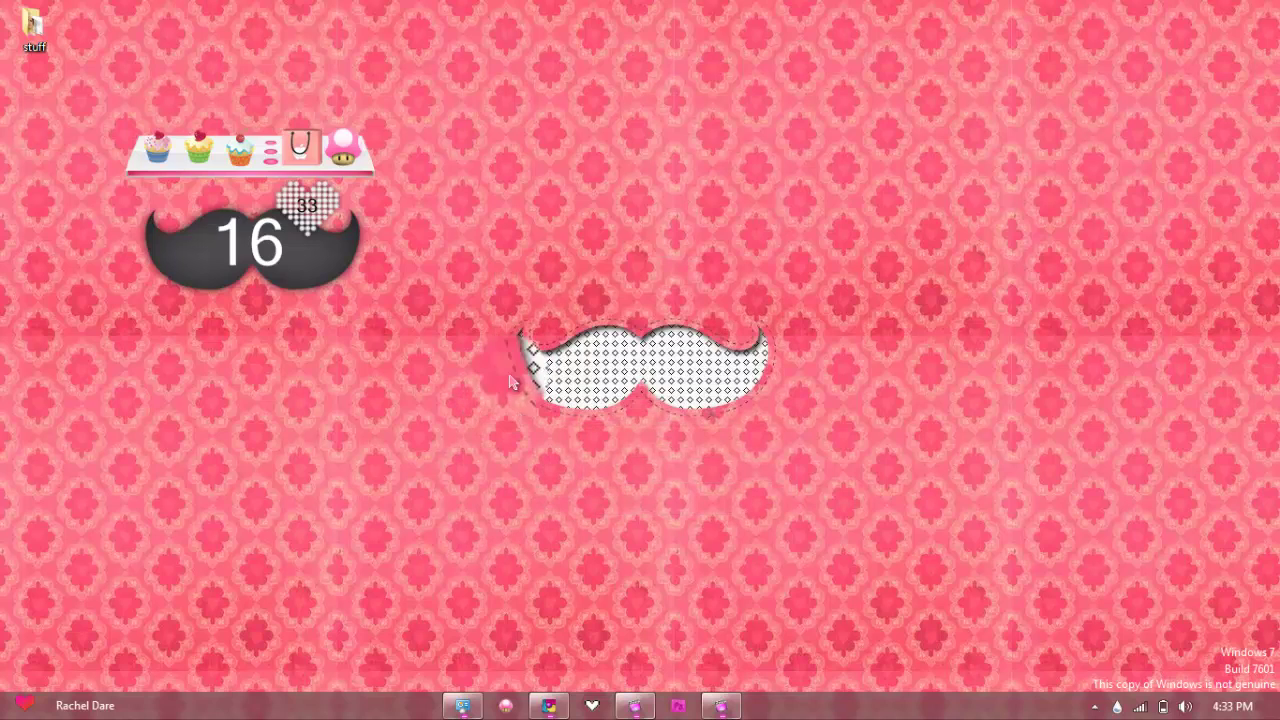
drag(491, 323, 878, 436)
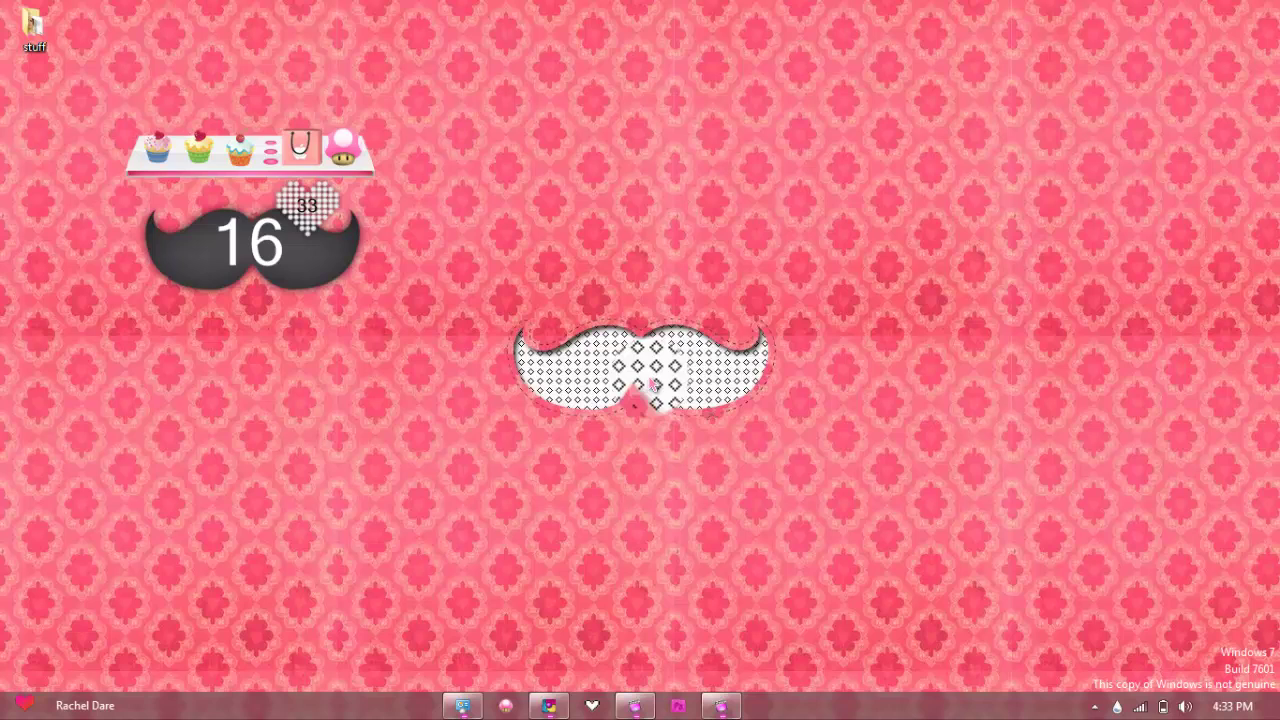
drag(772, 345, 520, 440)
click(727, 705)
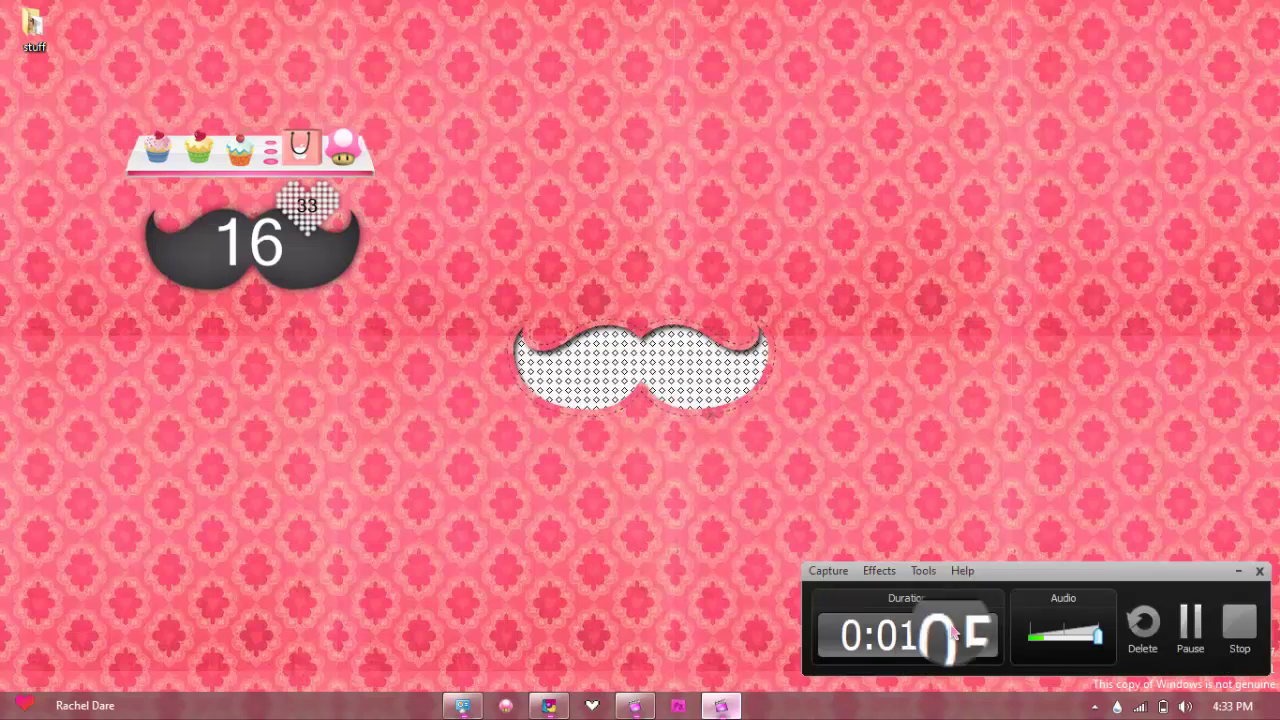
click(1190, 612)
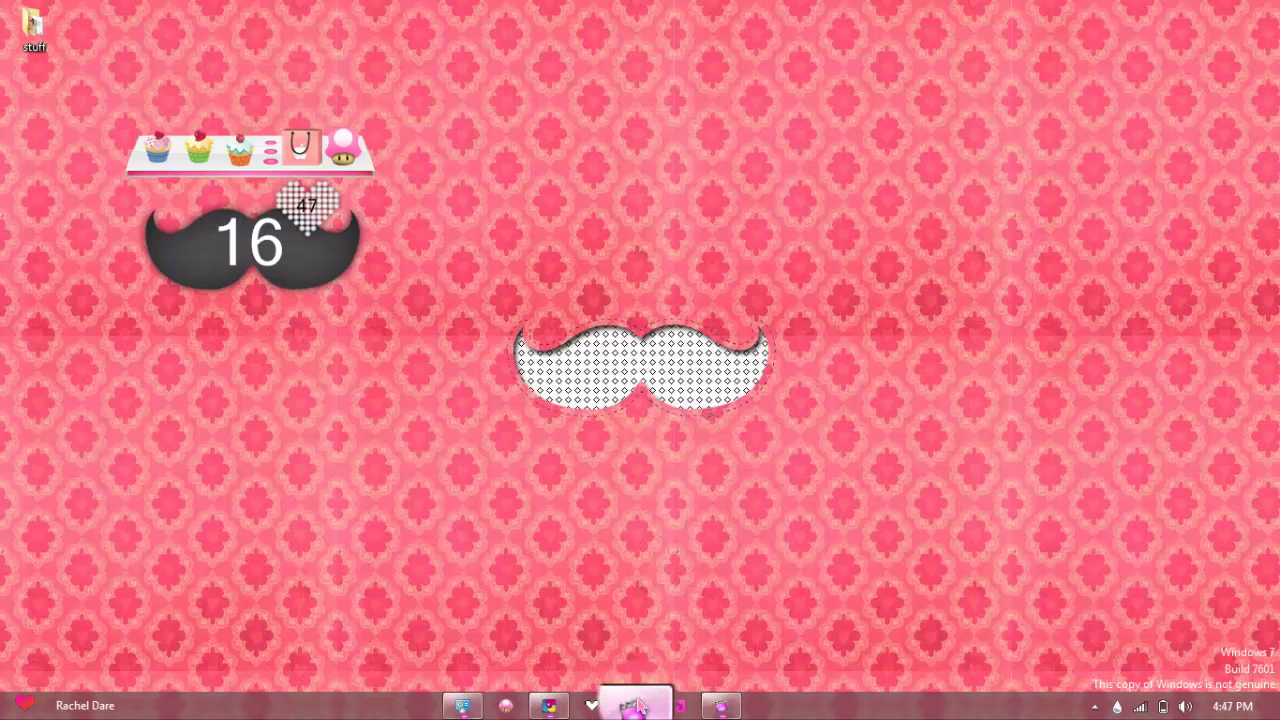
Return to the 'come and get it' project, move the playhead to about 0:09:55, and show Transitions
click(638, 706)
click(24, 705)
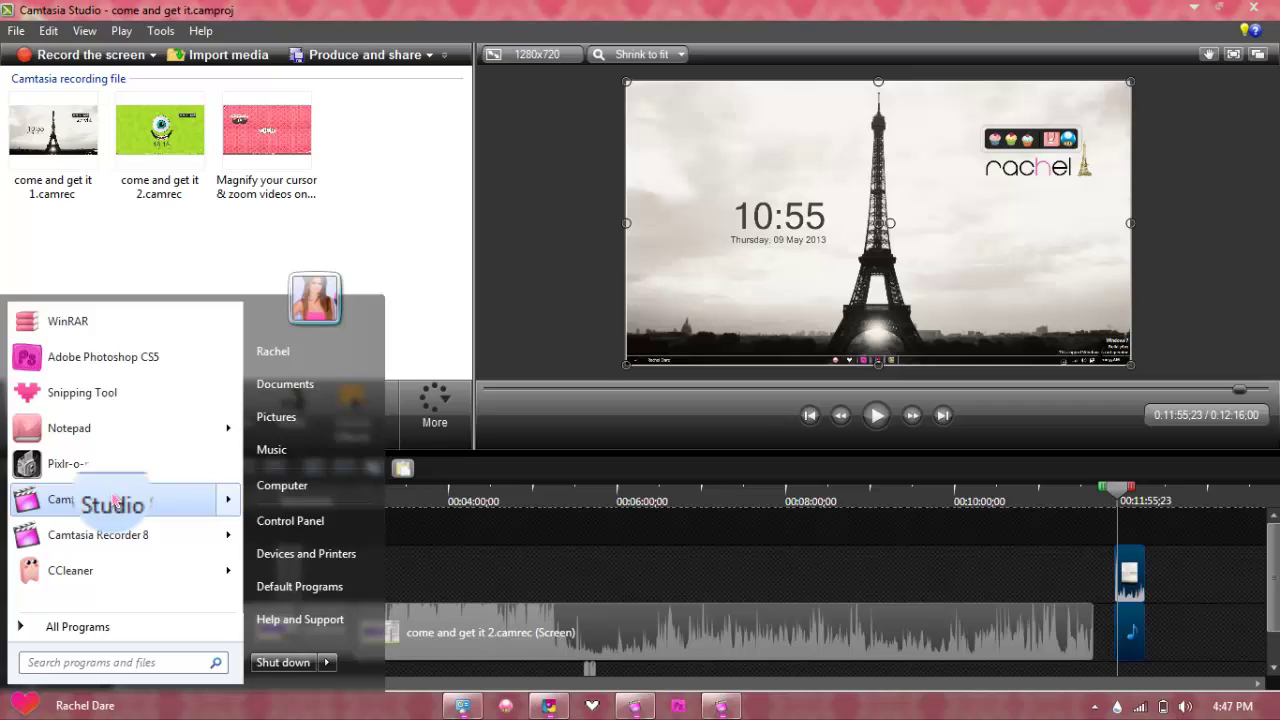
mouse_move(115, 500)
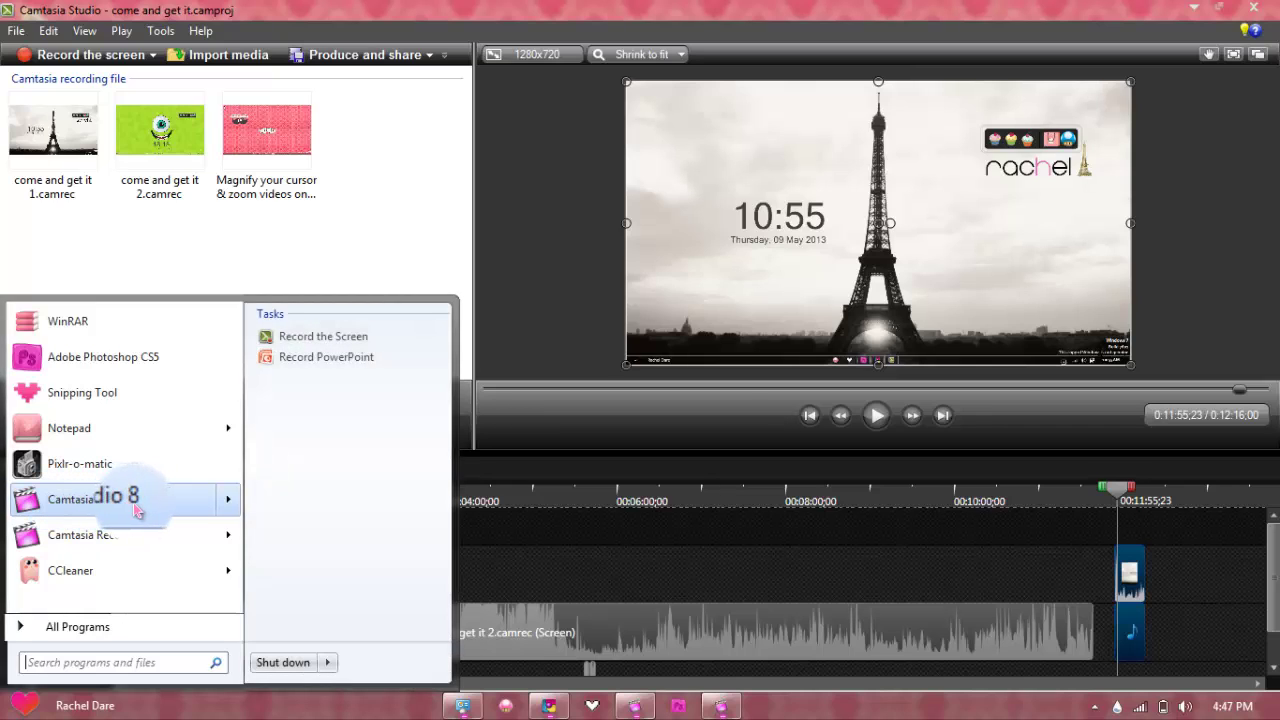
click(137, 511)
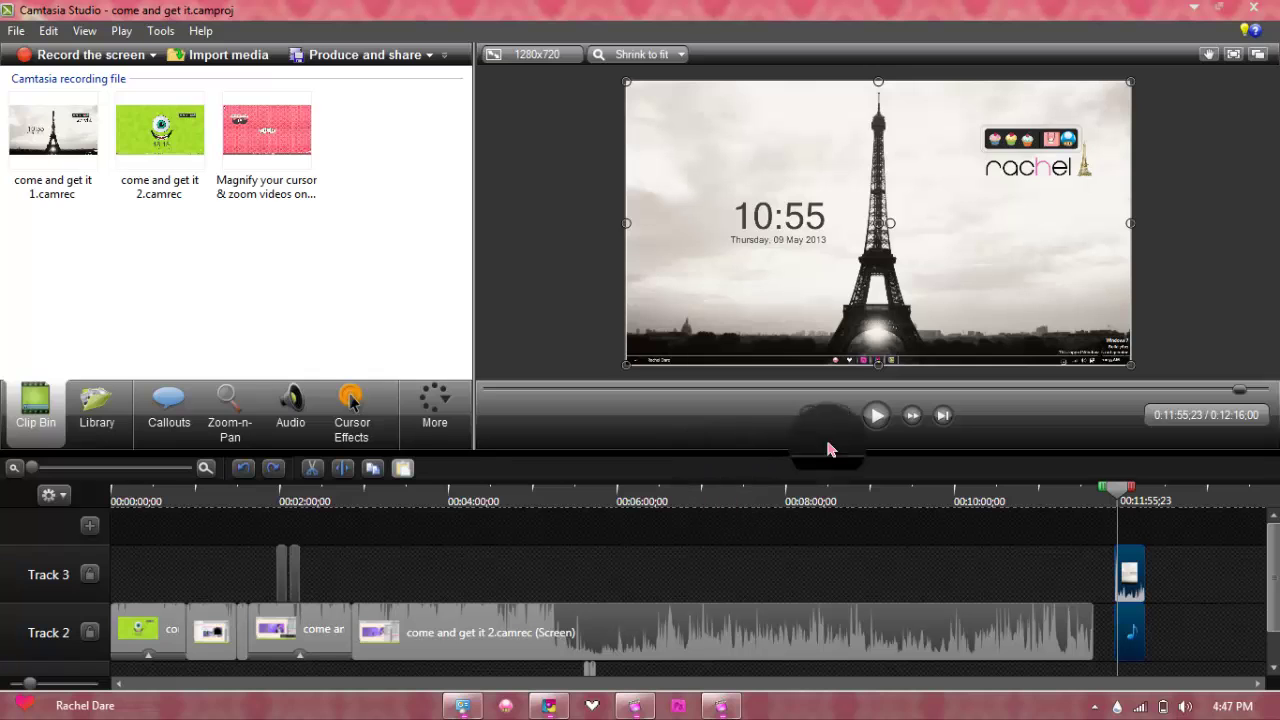
mouse_move(1122, 503)
mouse_down()
mouse_move(337, 488)
mouse_move(808, 538)
mouse_move(43, 549)
mouse_move(857, 543)
mouse_move(100, 548)
mouse_move(107, 568)
mouse_move(200, 495)
mouse_move(905, 495)
mouse_move(858, 480)
mouse_move(1120, 494)
mouse_up()
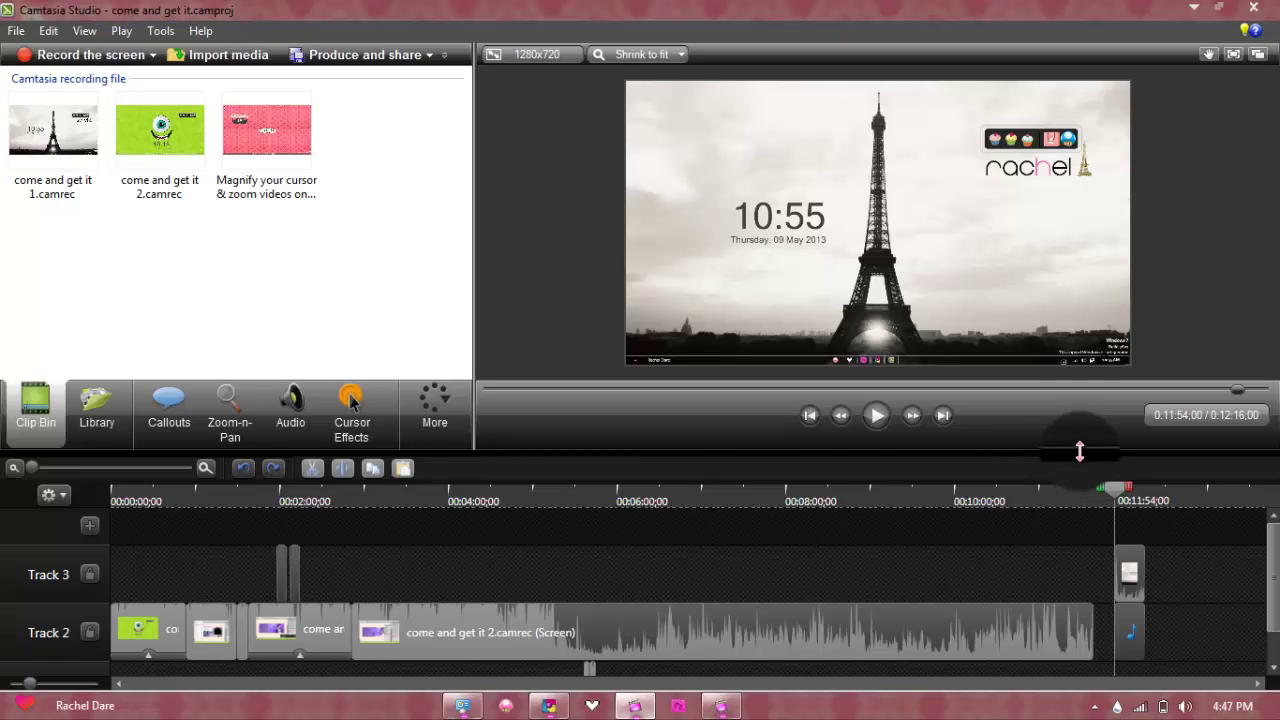
click(738, 708)
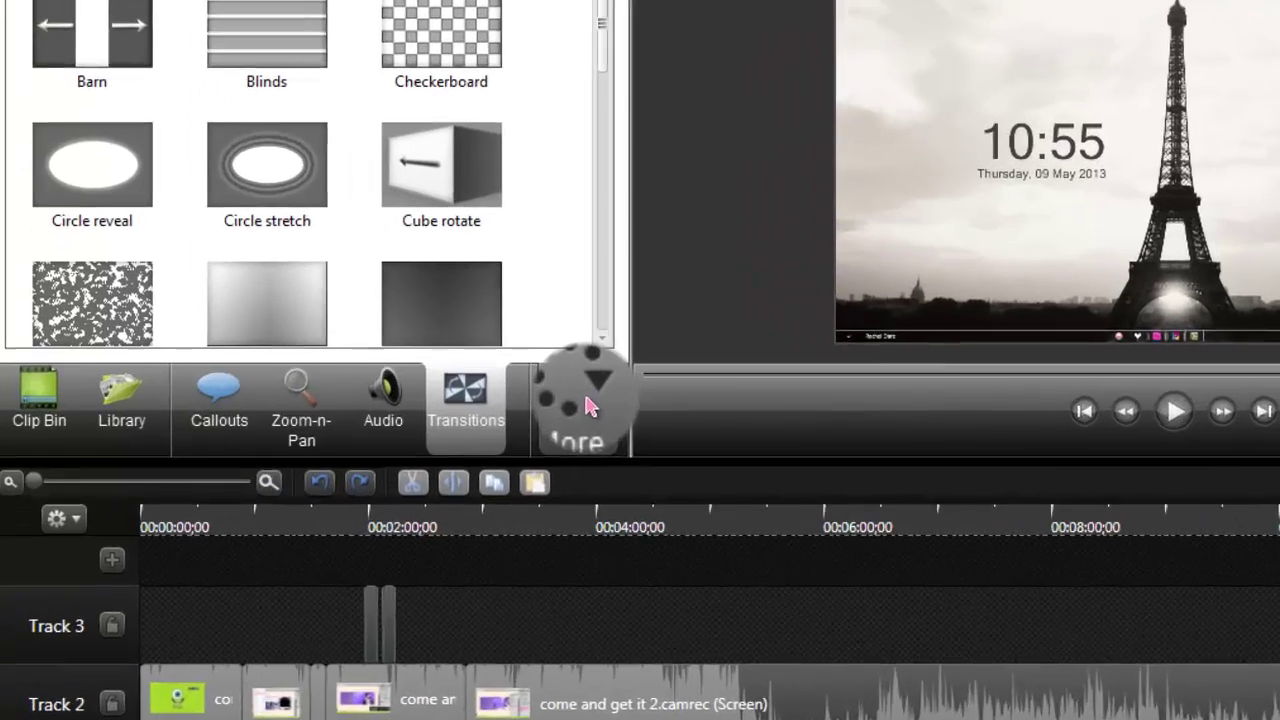
Give the Track 3 recording clip a Magnify cursor highlight and play to preview it
click(434, 408)
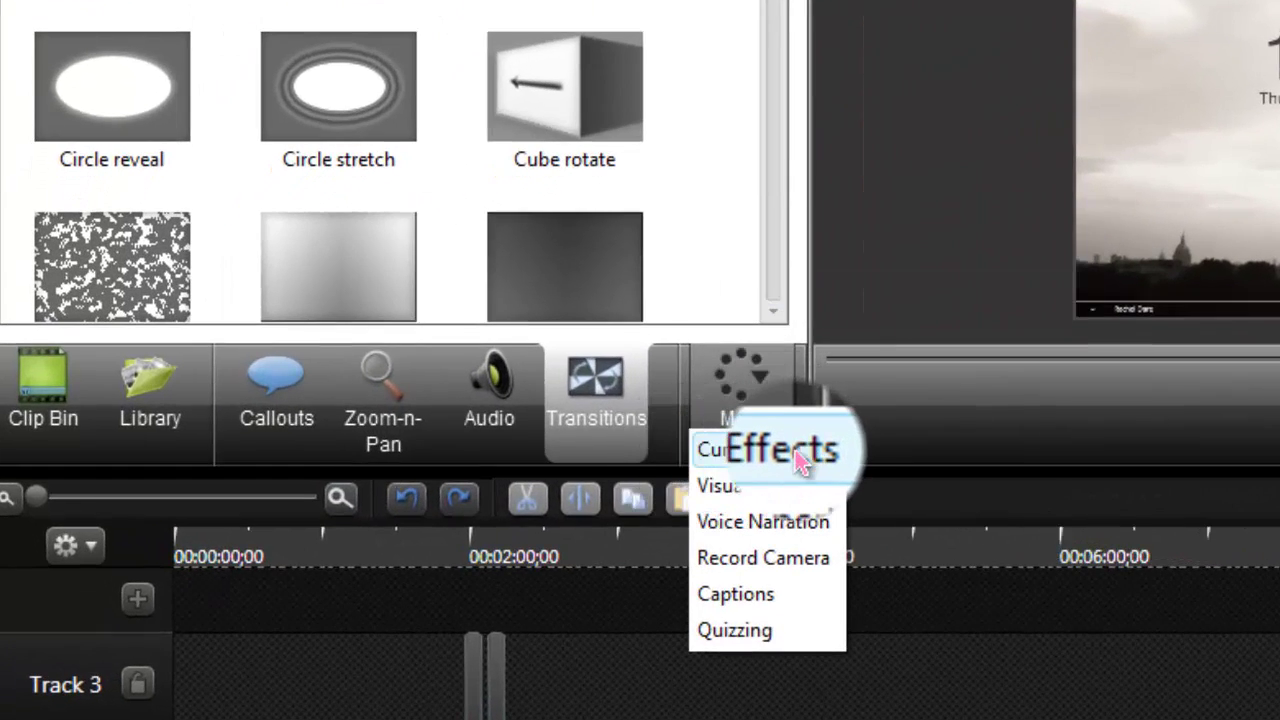
click(790, 452)
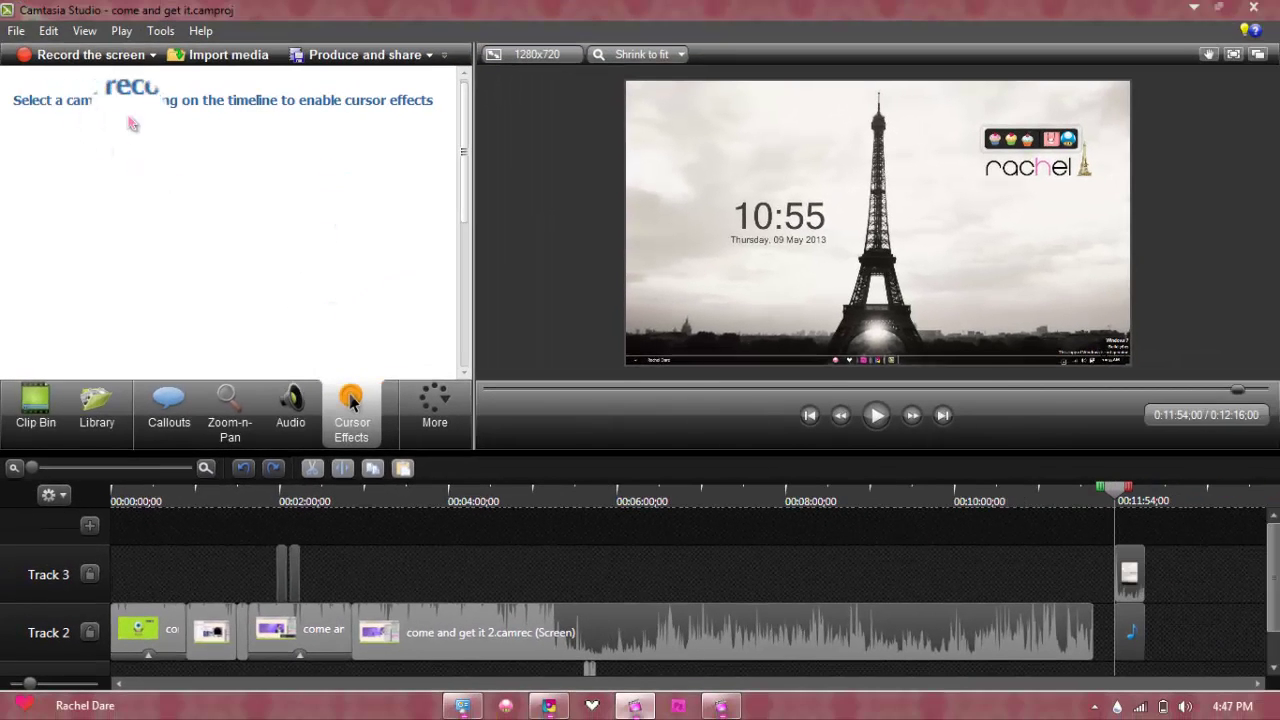
click(1130, 572)
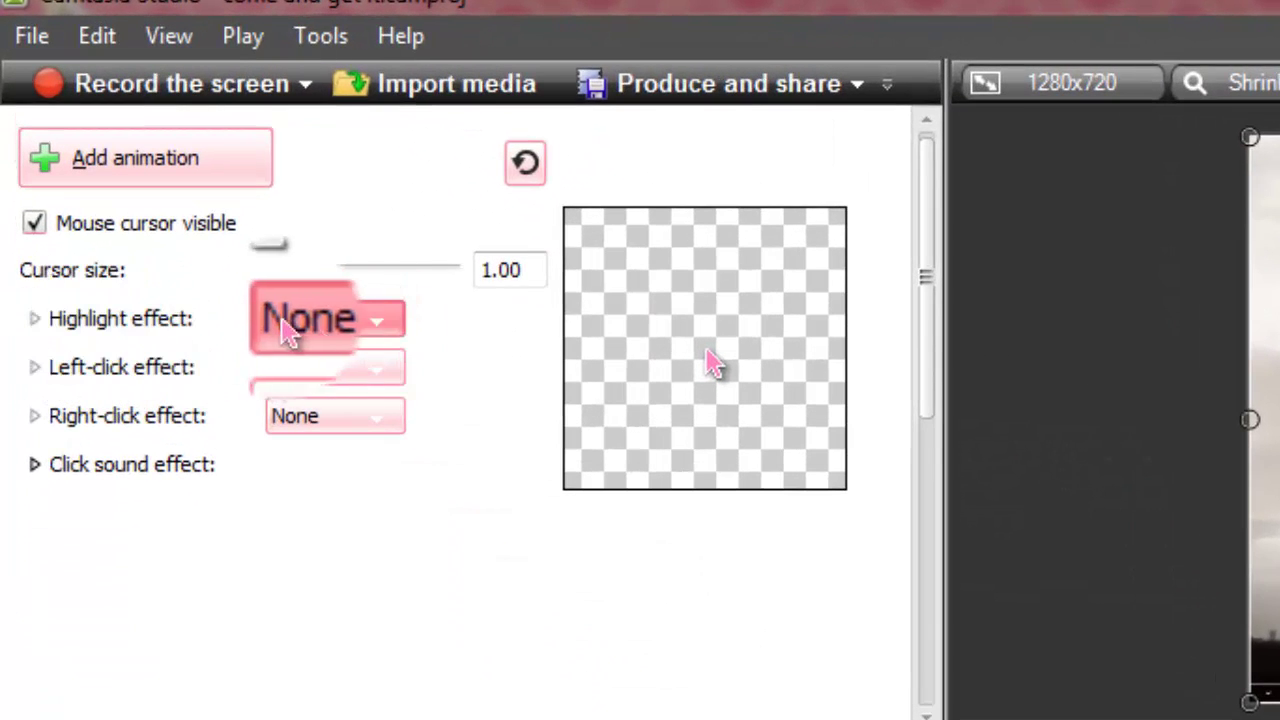
click(378, 322)
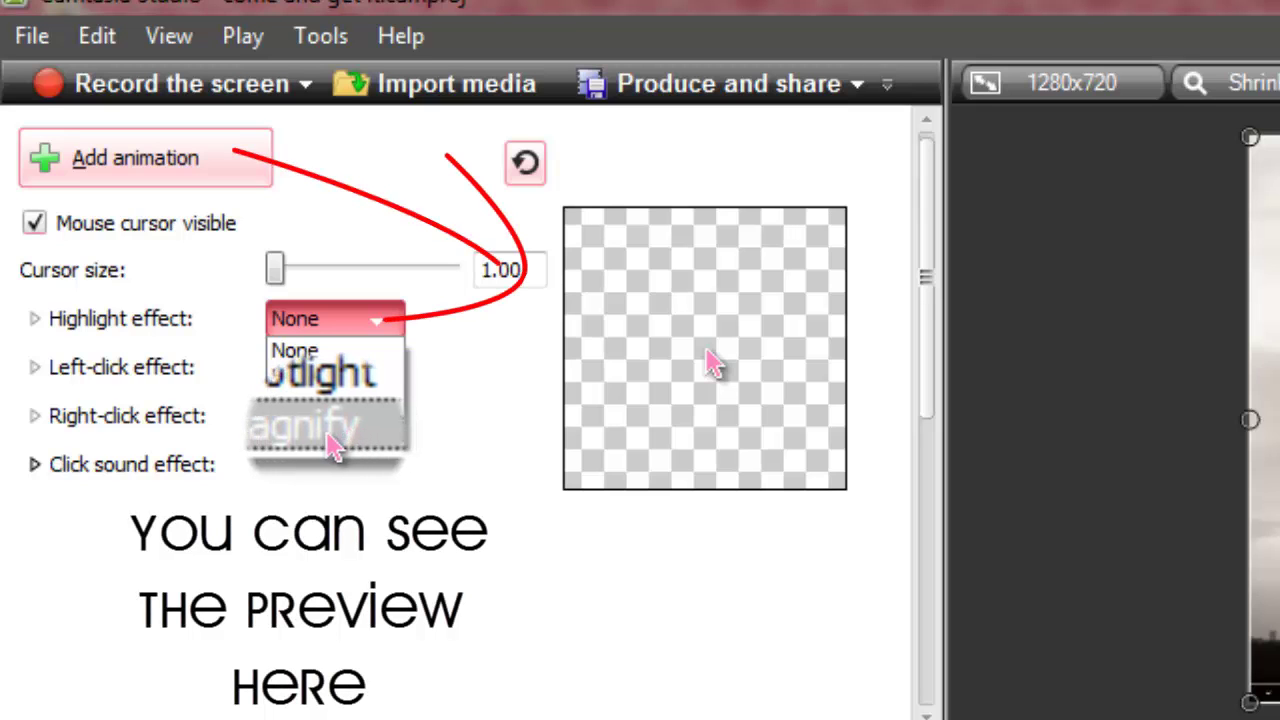
click(335, 447)
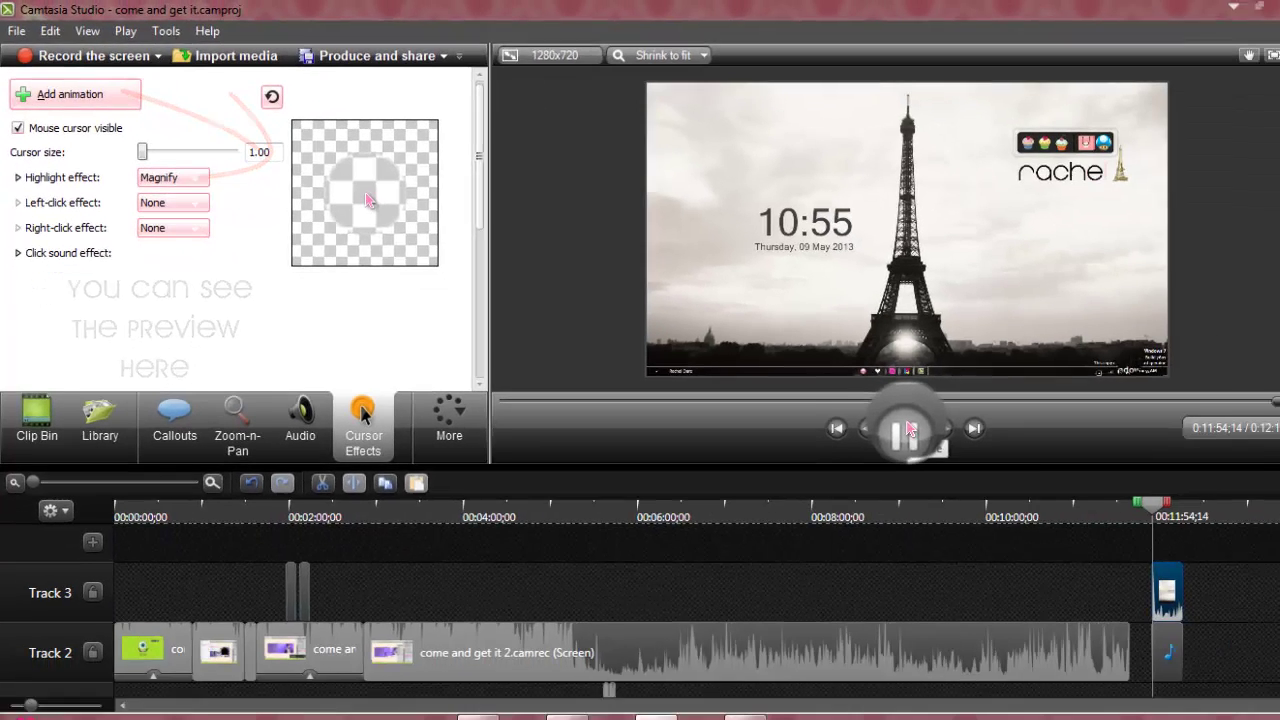
click(878, 415)
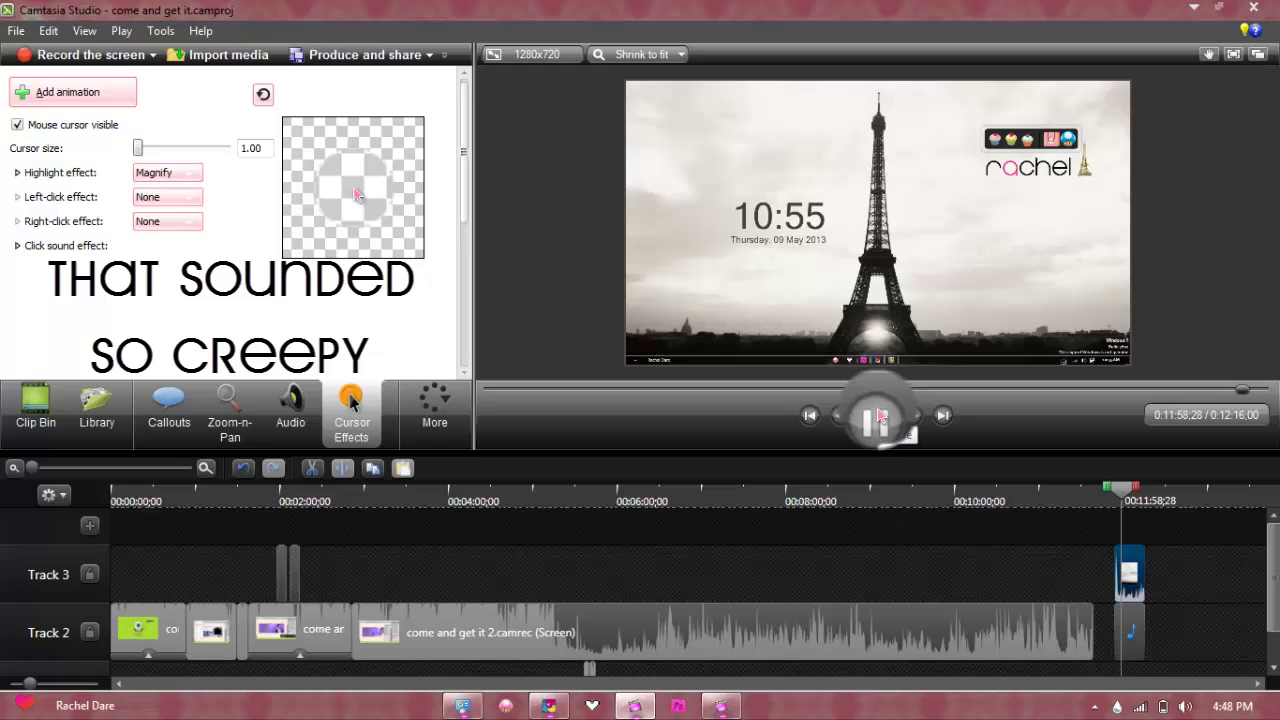
Stop playback and set the left-click effect to Ripple and the right-click effect to Rings
click(878, 415)
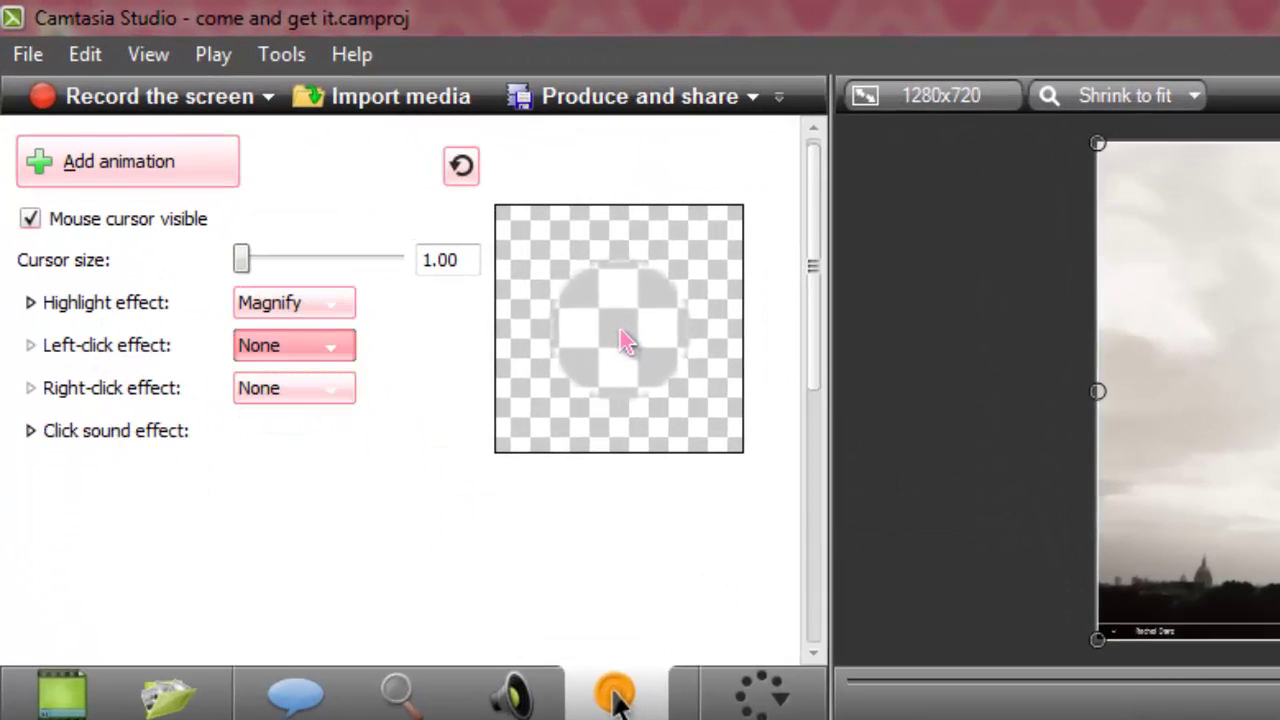
click(328, 350)
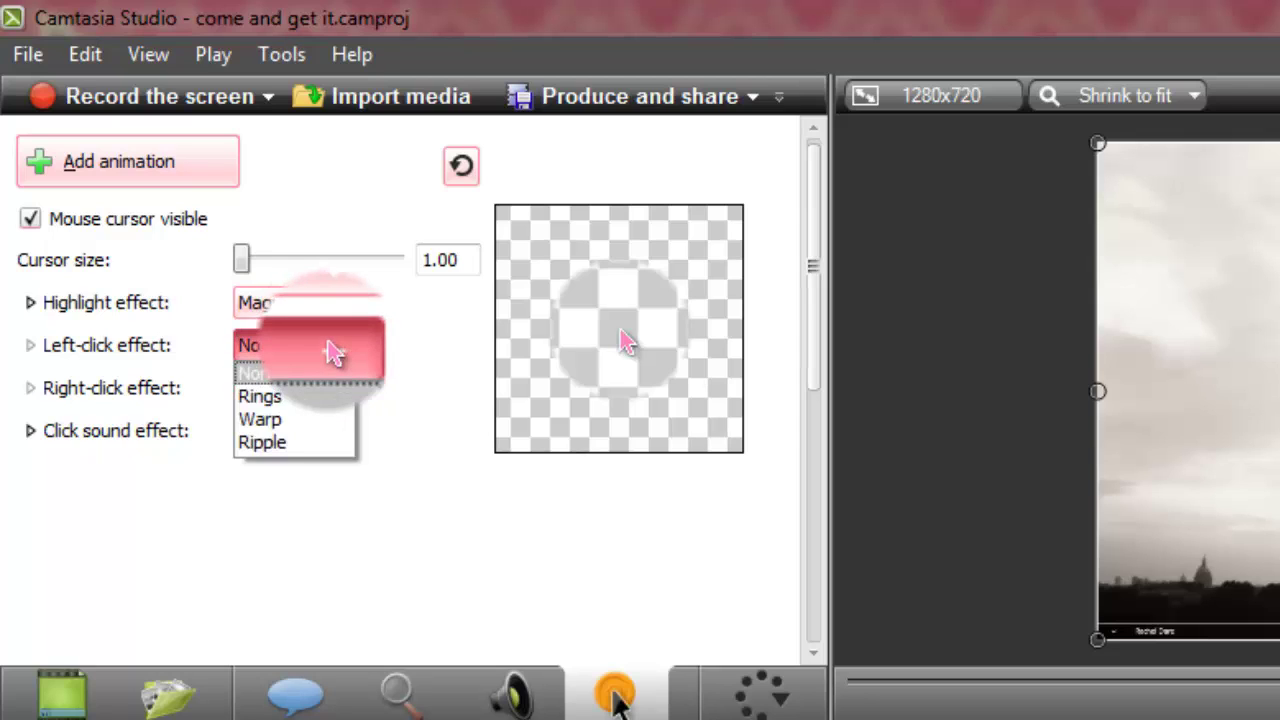
click(318, 422)
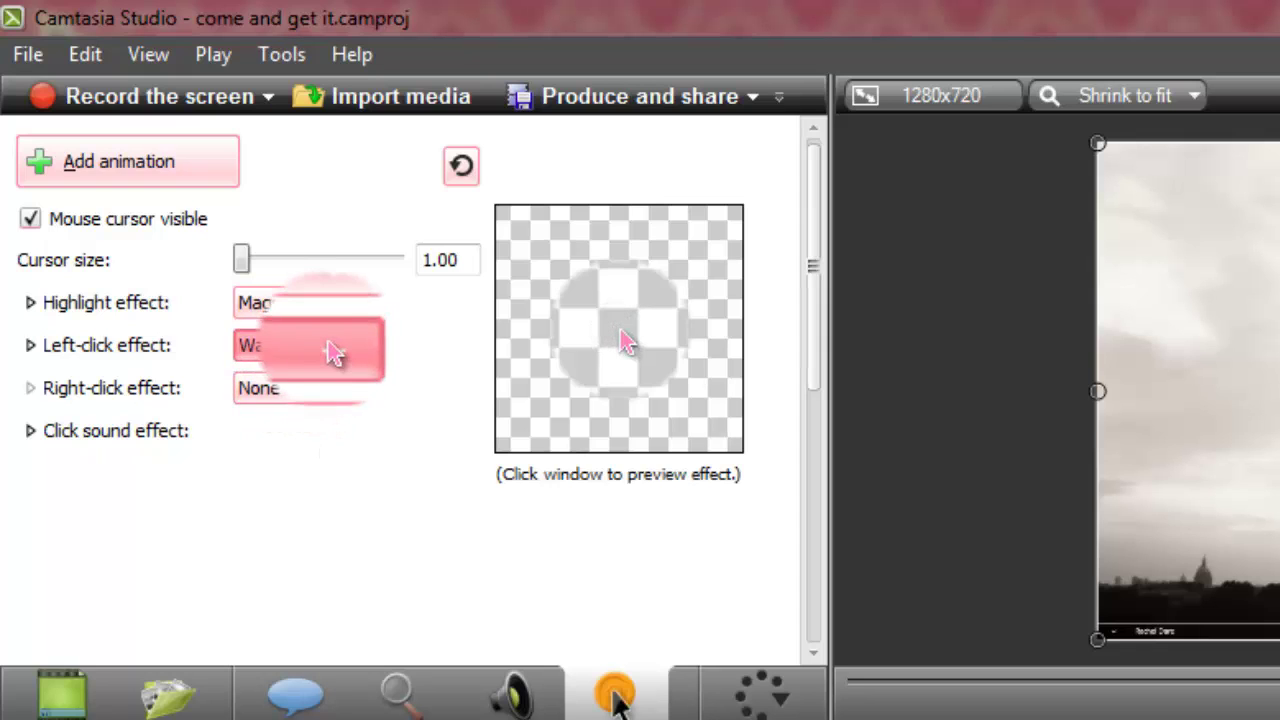
click(337, 352)
click(337, 448)
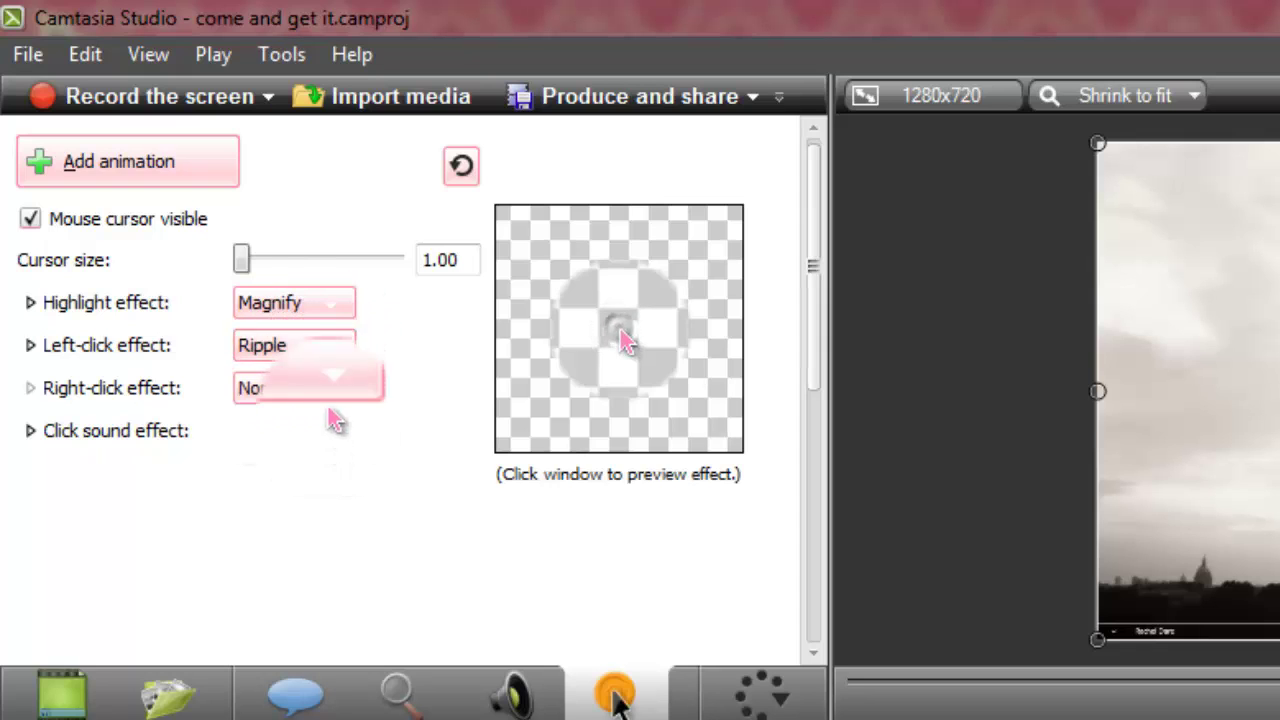
click(332, 350)
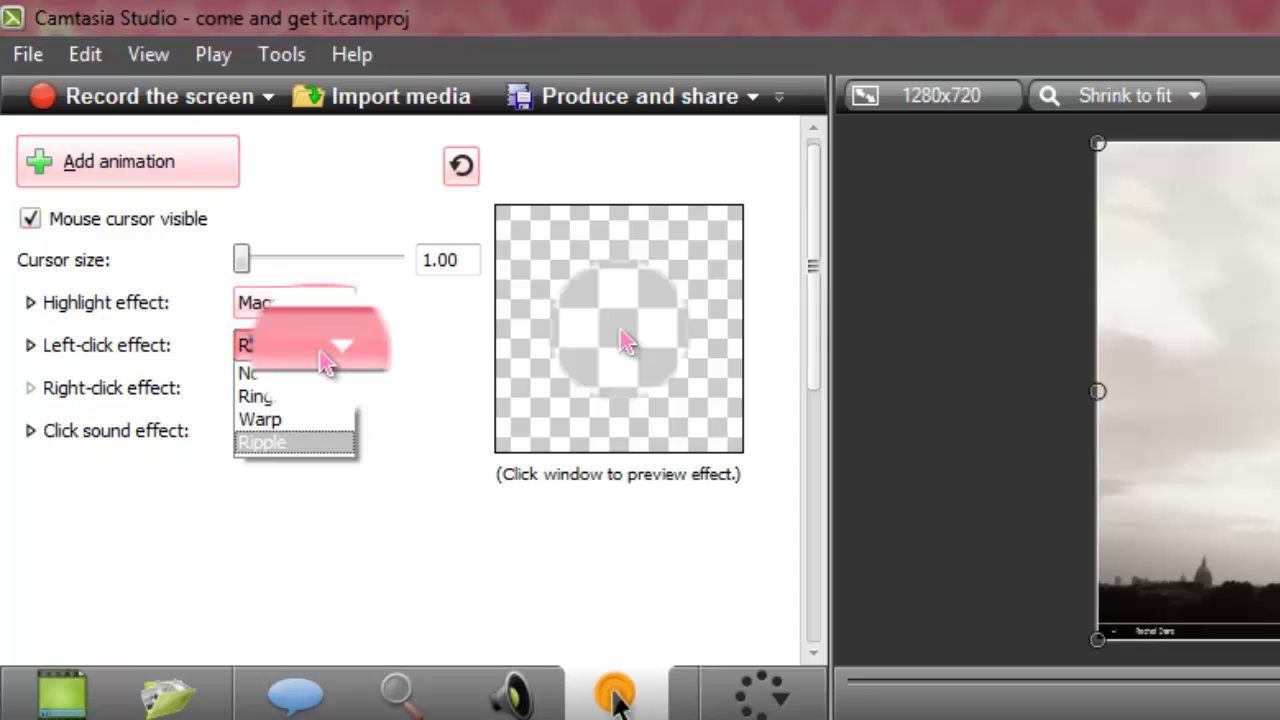
click(332, 448)
click(340, 390)
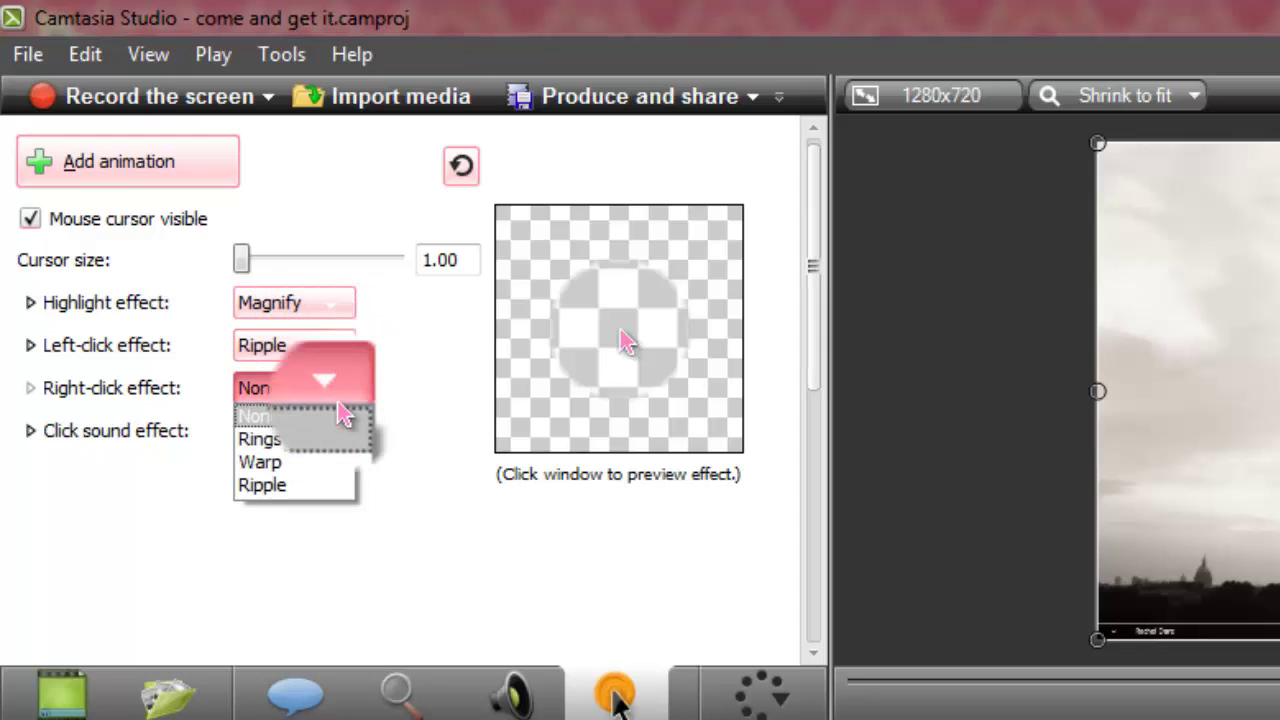
click(320, 486)
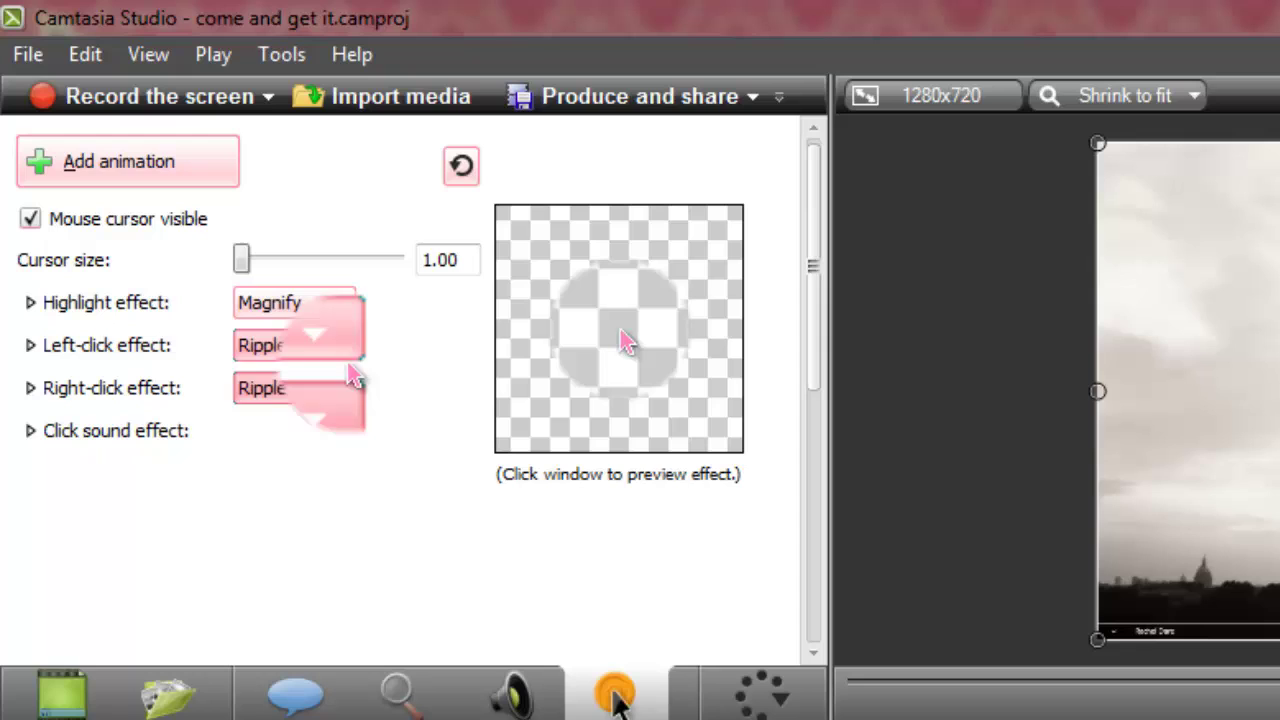
click(340, 390)
click(314, 452)
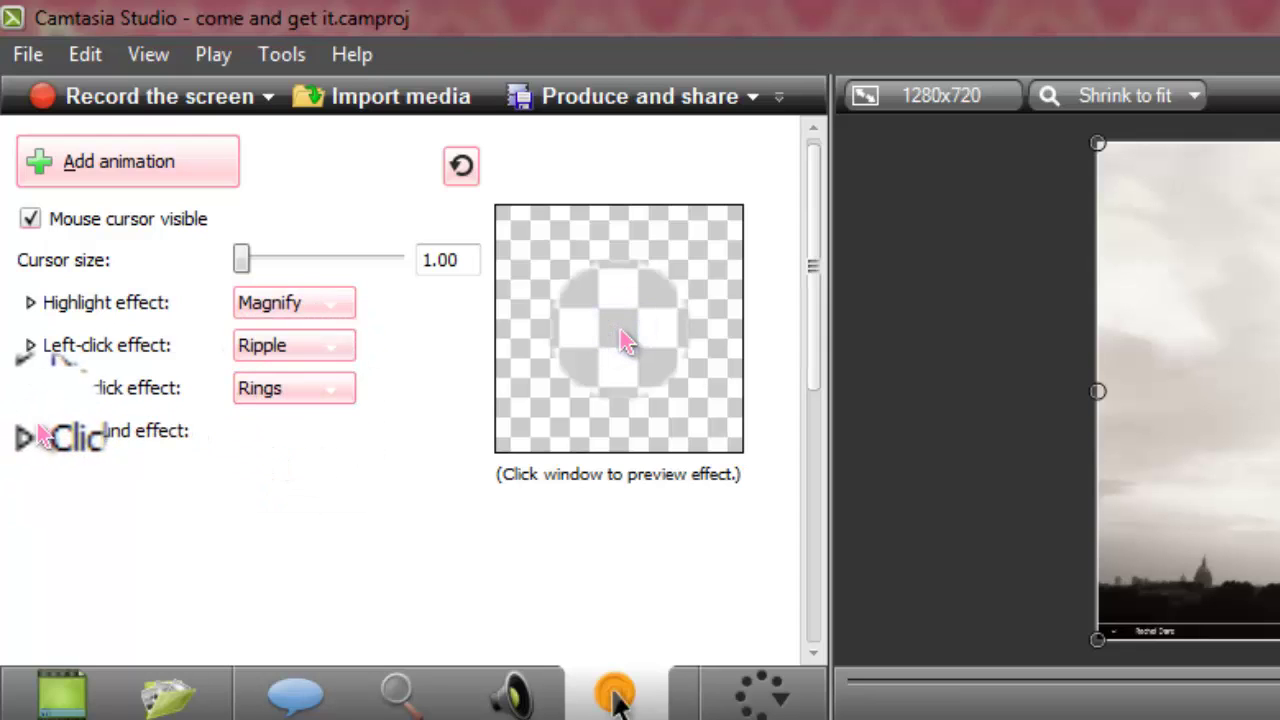
Give both left and right clicks the Mouse click sound, then play the preview
click(38, 435)
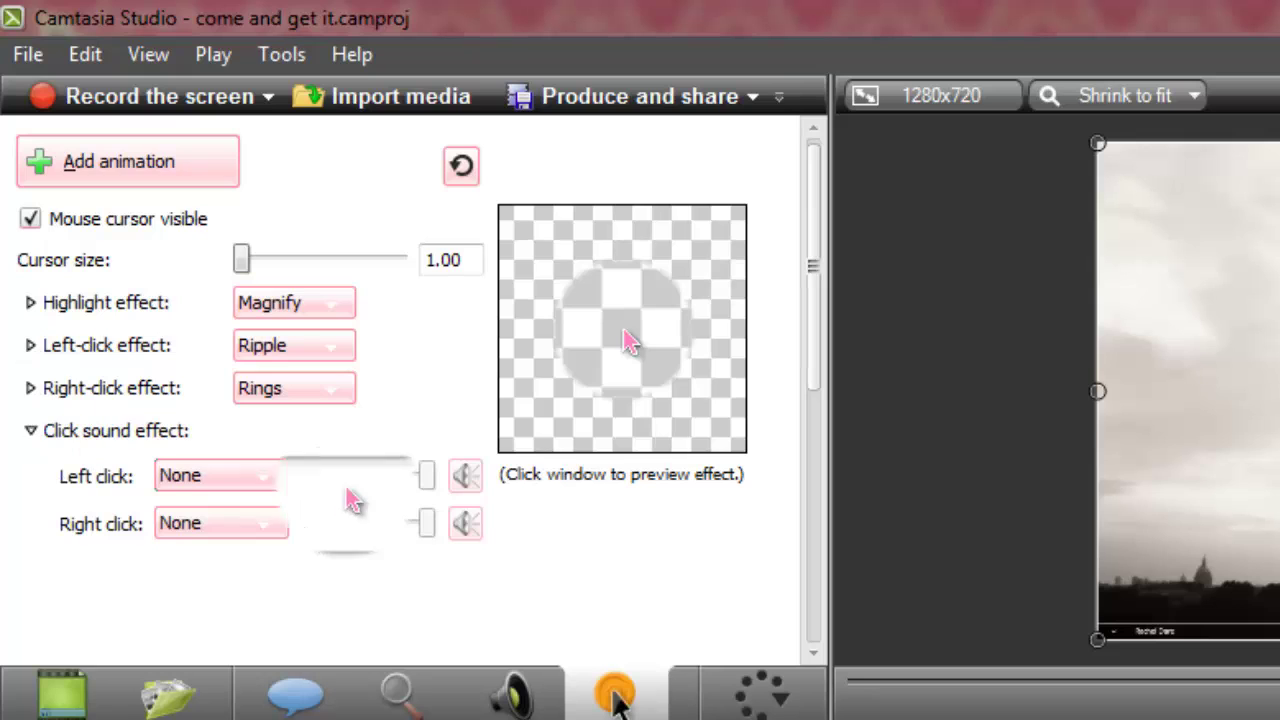
click(240, 476)
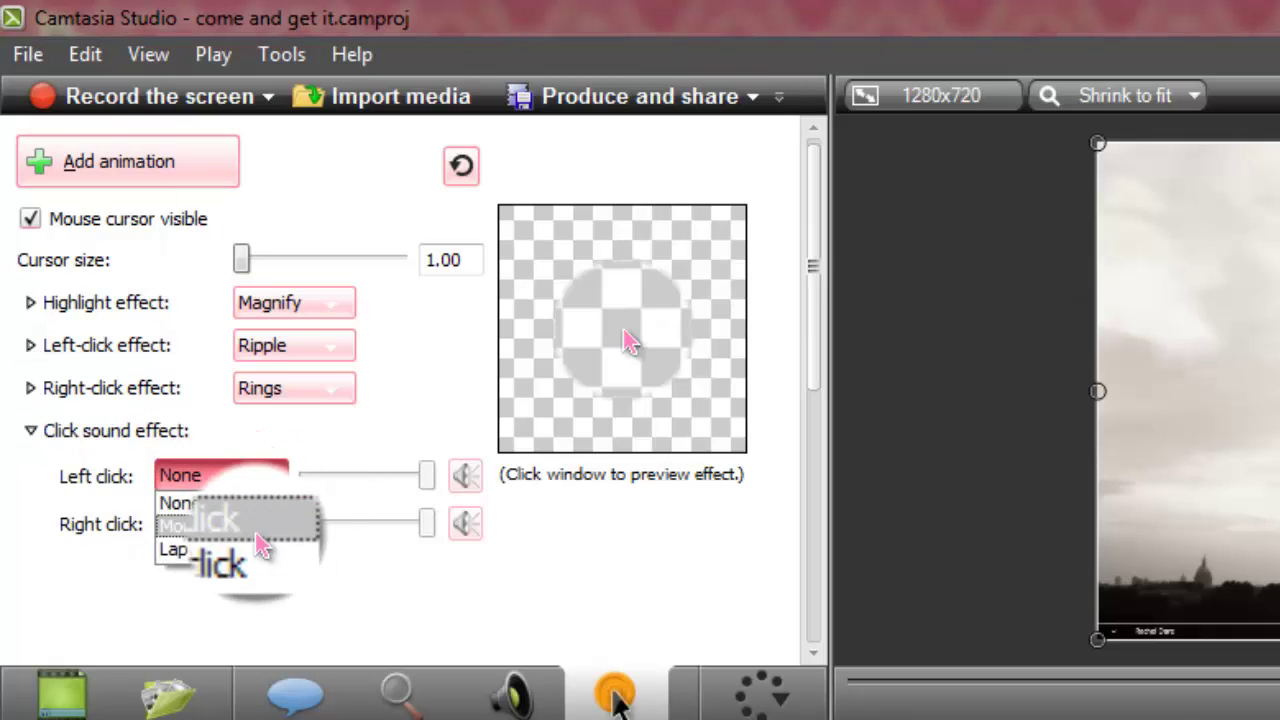
click(258, 543)
click(263, 525)
click(253, 578)
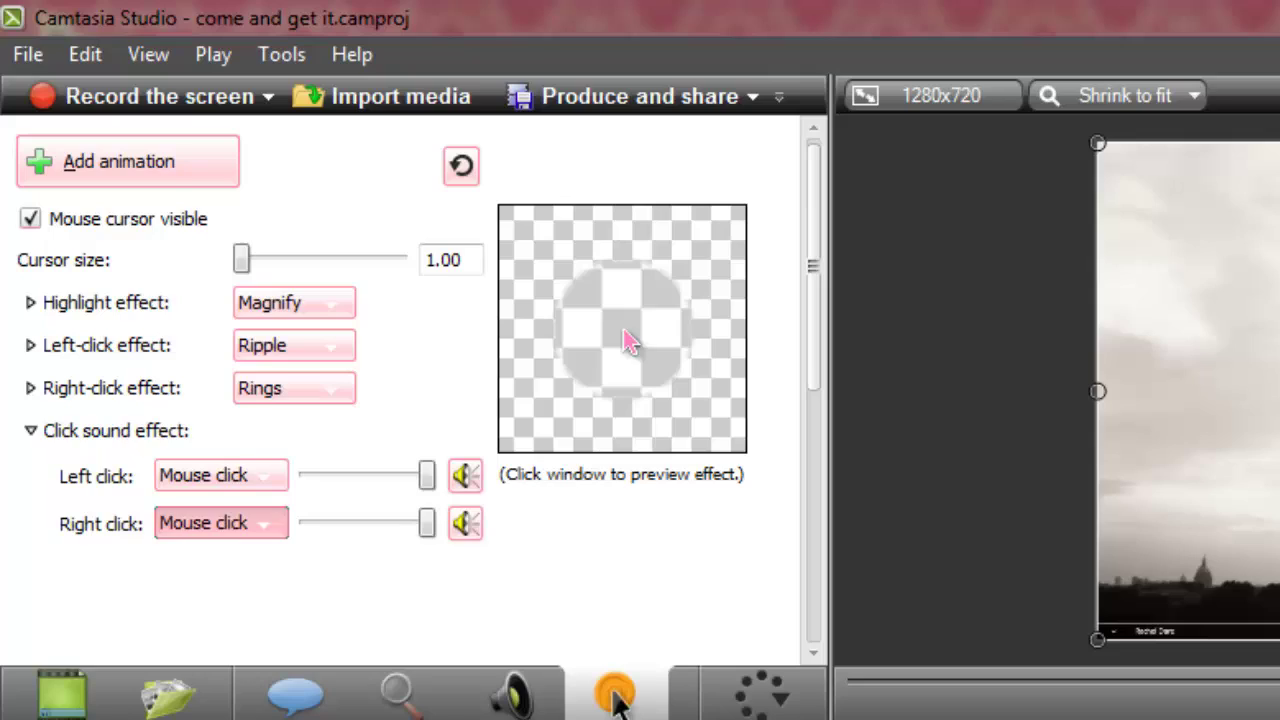
click(1279, 719)
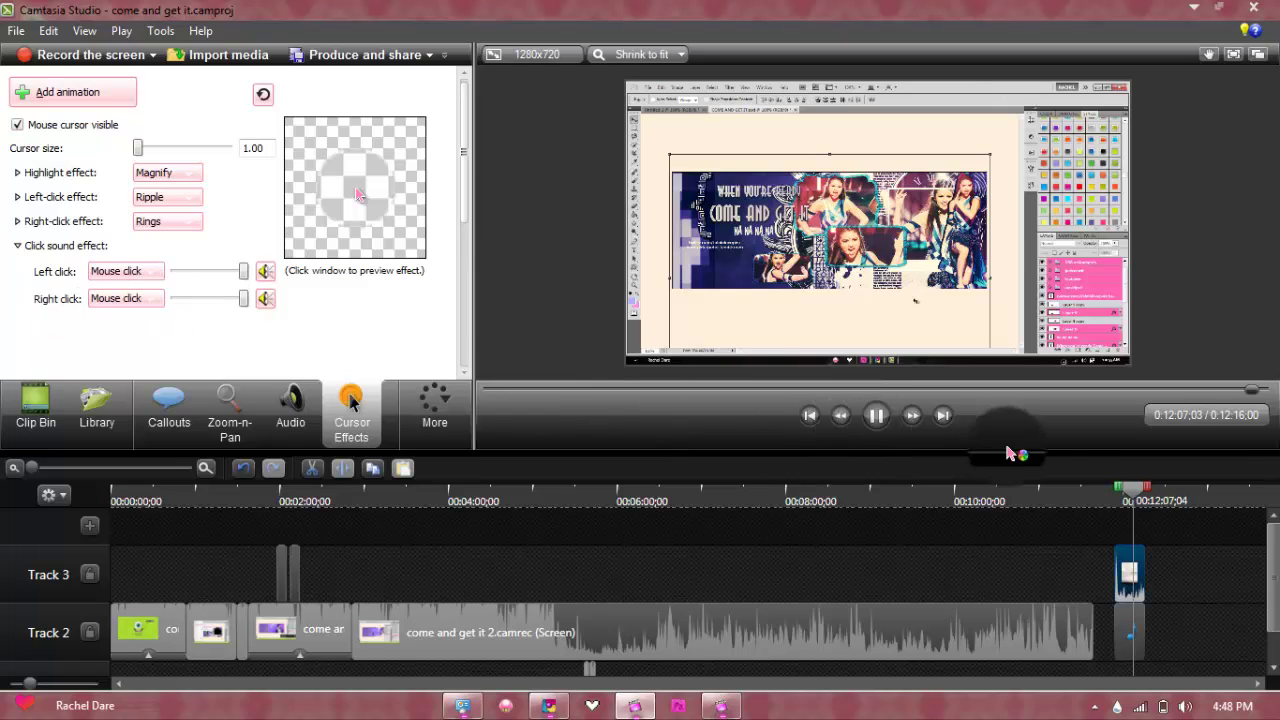
Move the playhead back to 0:11:54, stop the preview, and pause the screen recording
mouse_move(1130, 492)
mouse_down()
mouse_move(1103, 495)
mouse_move(1122, 493)
mouse_up()
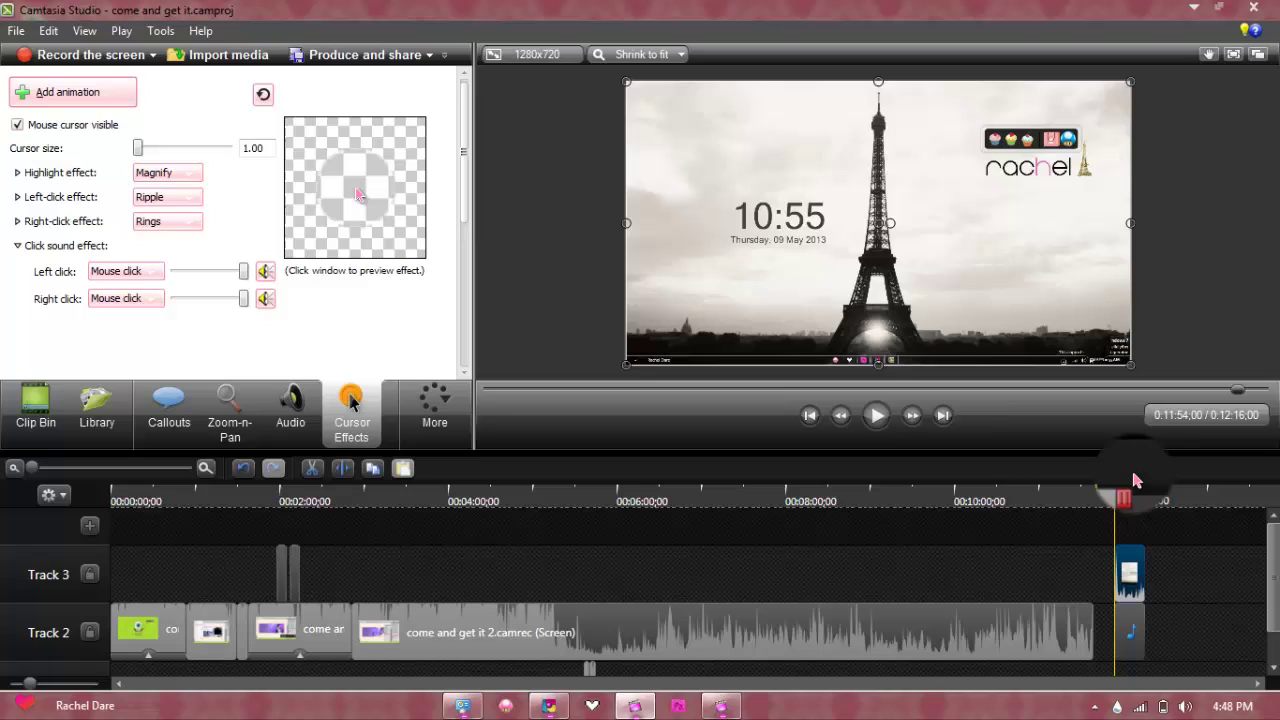
click(888, 428)
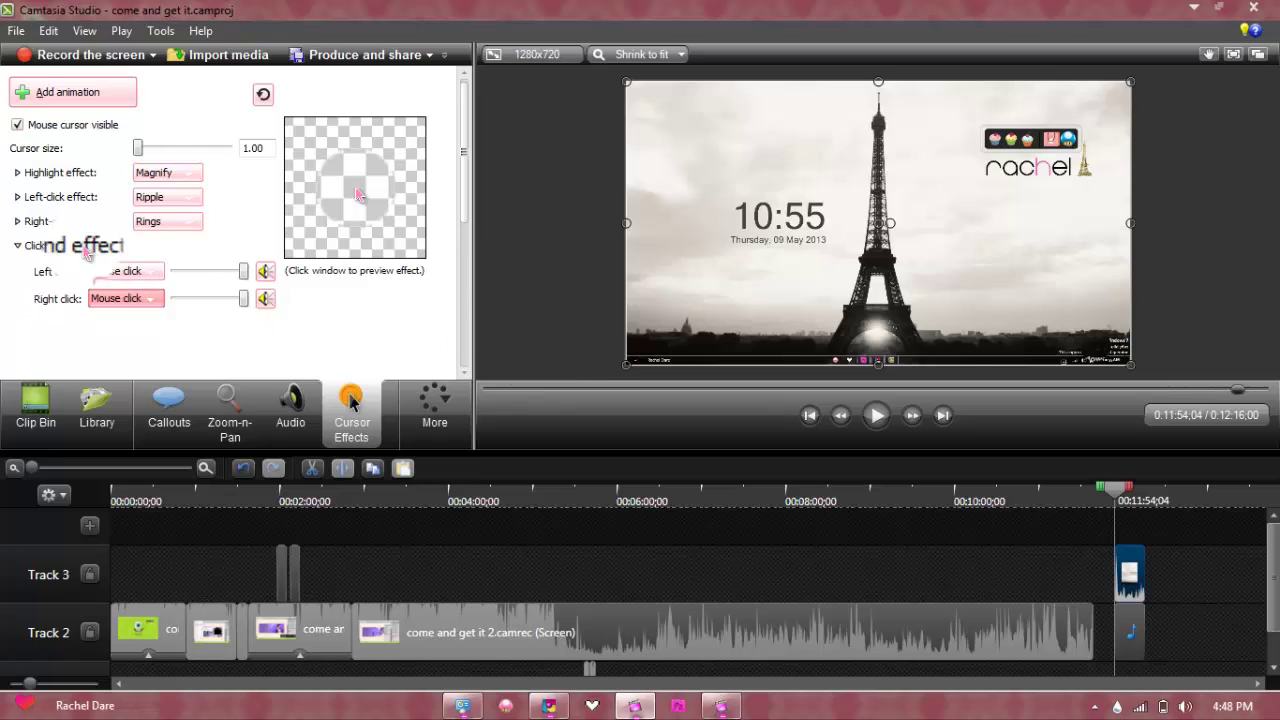
click(1103, 703)
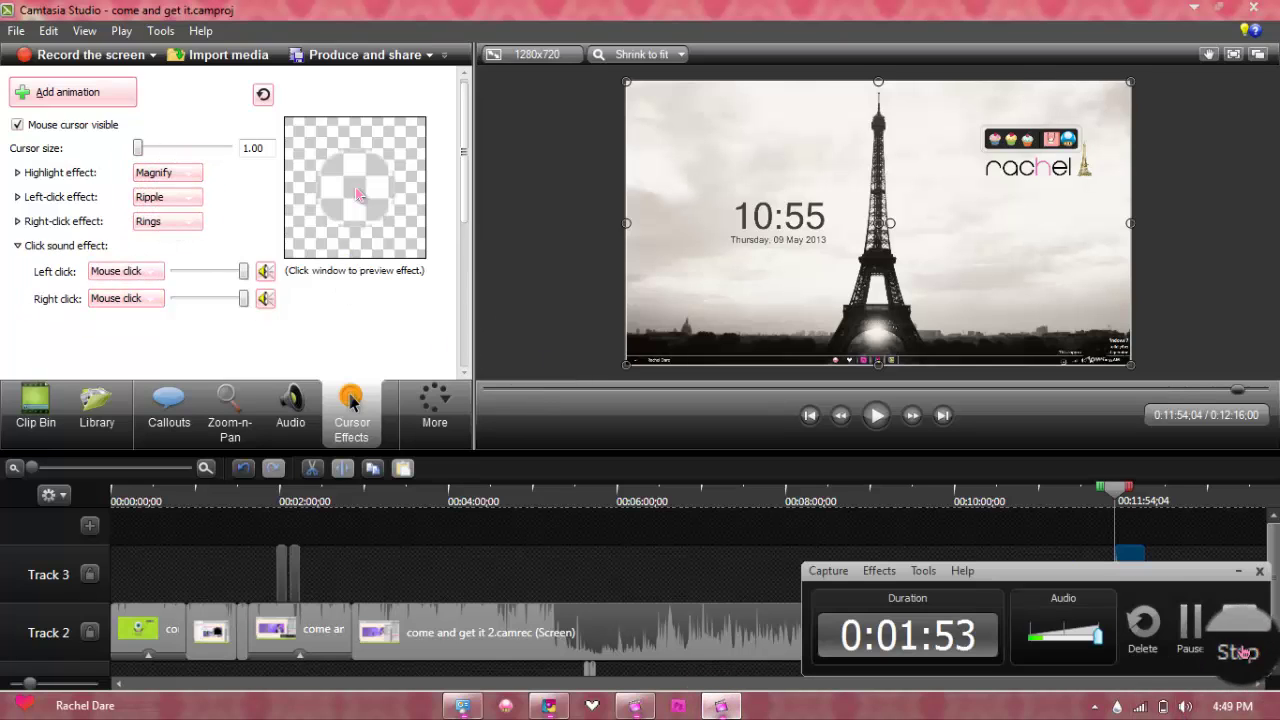
click(1205, 625)
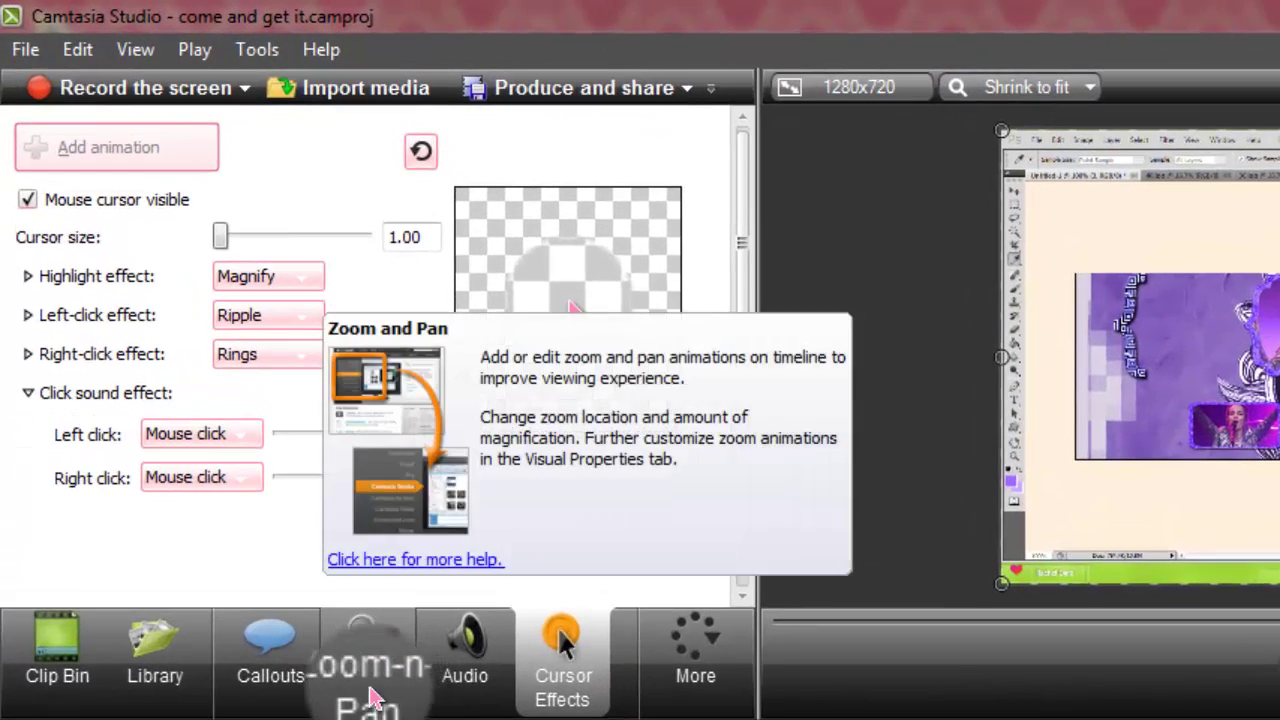
Frame a Zoom-n-Pan area tightly around the Hue/Saturation dialog and photo
click(292, 526)
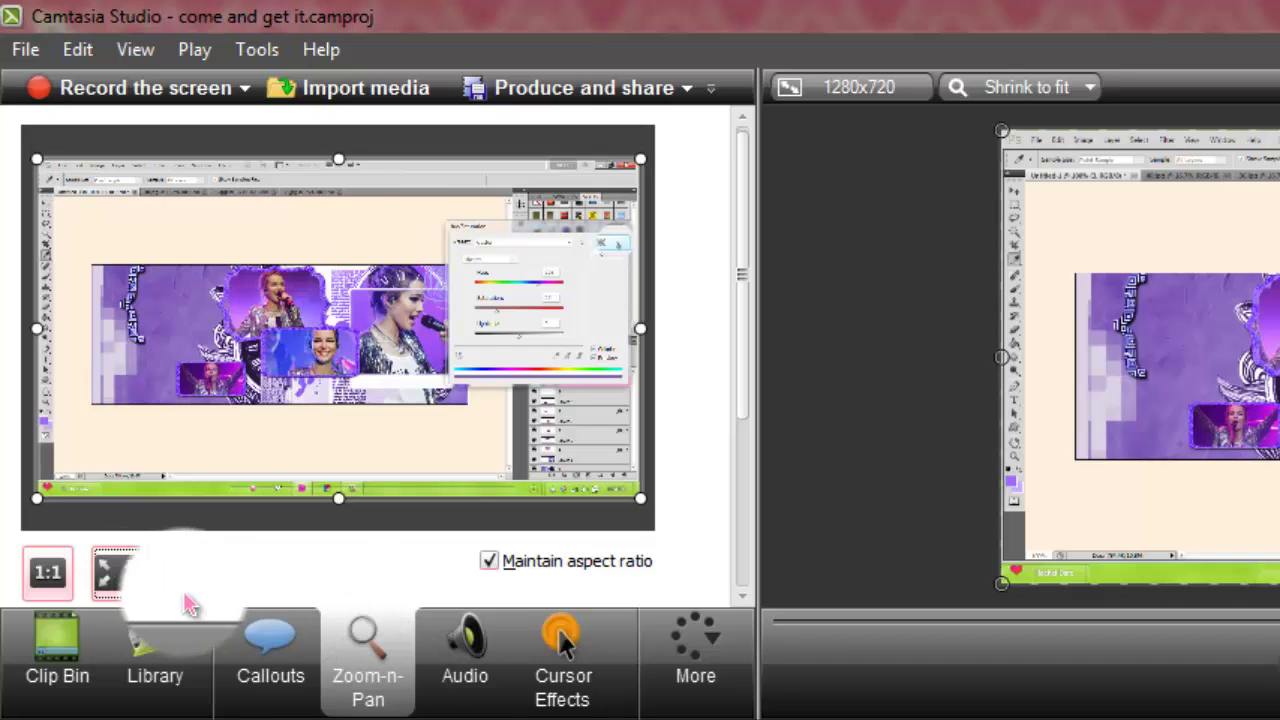
mouse_move(245, 630)
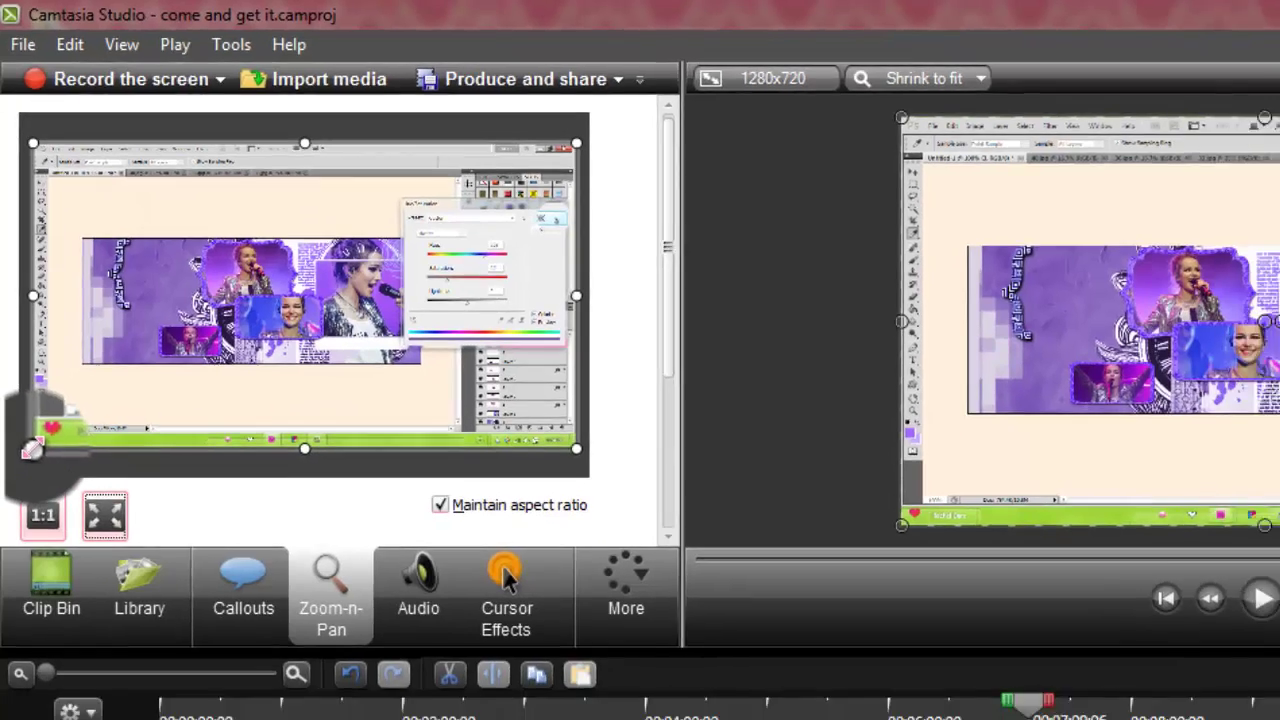
drag(34, 498, 514, 317)
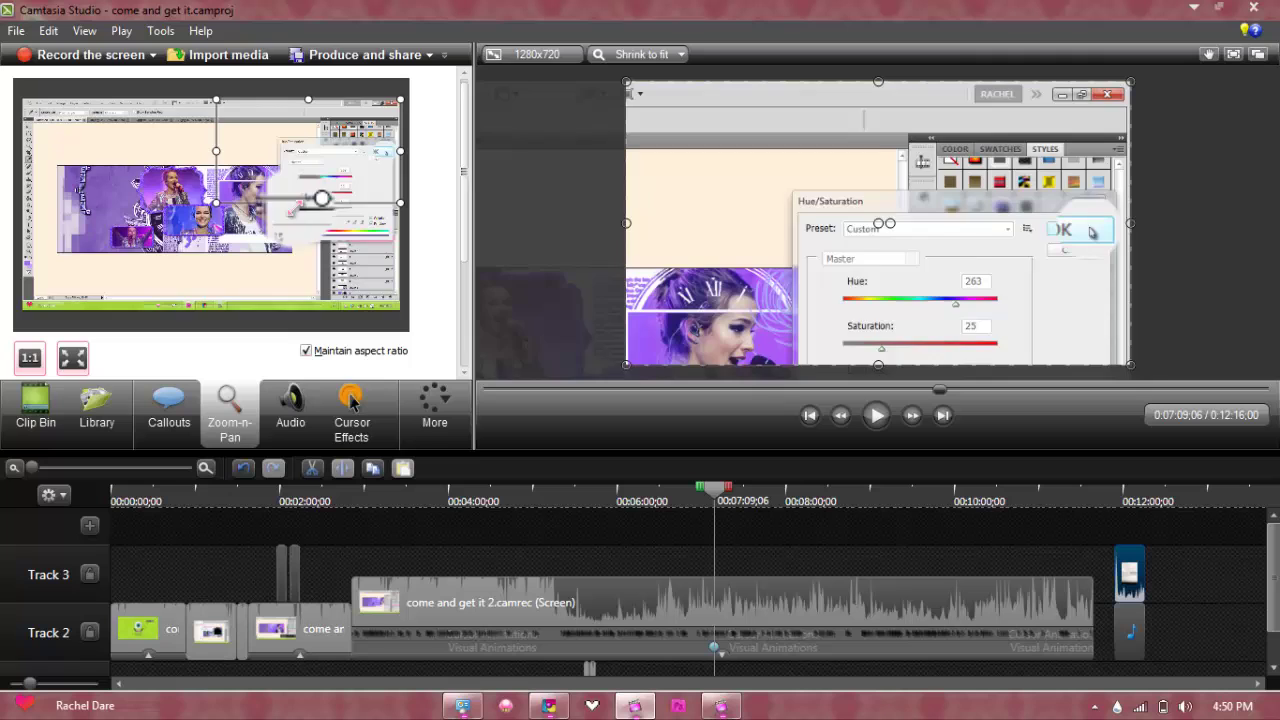
drag(364, 125, 359, 161)
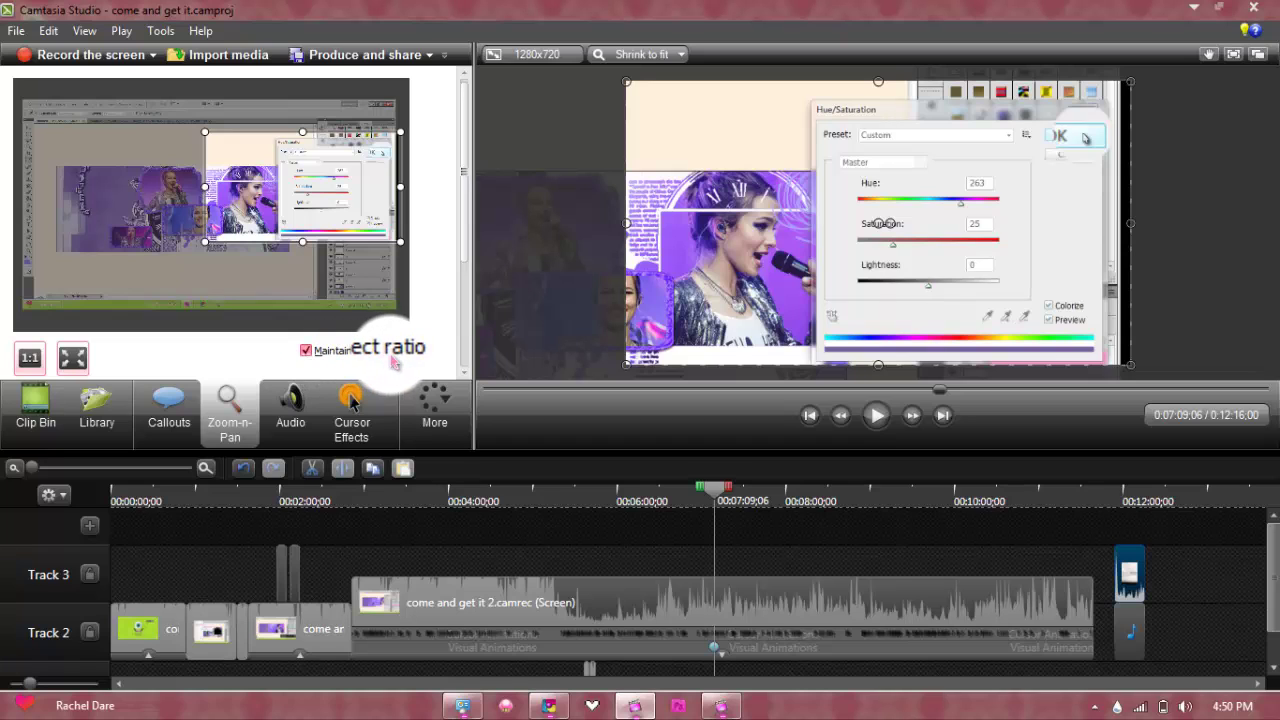
Preview the zoomed section, then scale back out to fit the entire canvas at 94%
scroll(466, 240, down, 2)
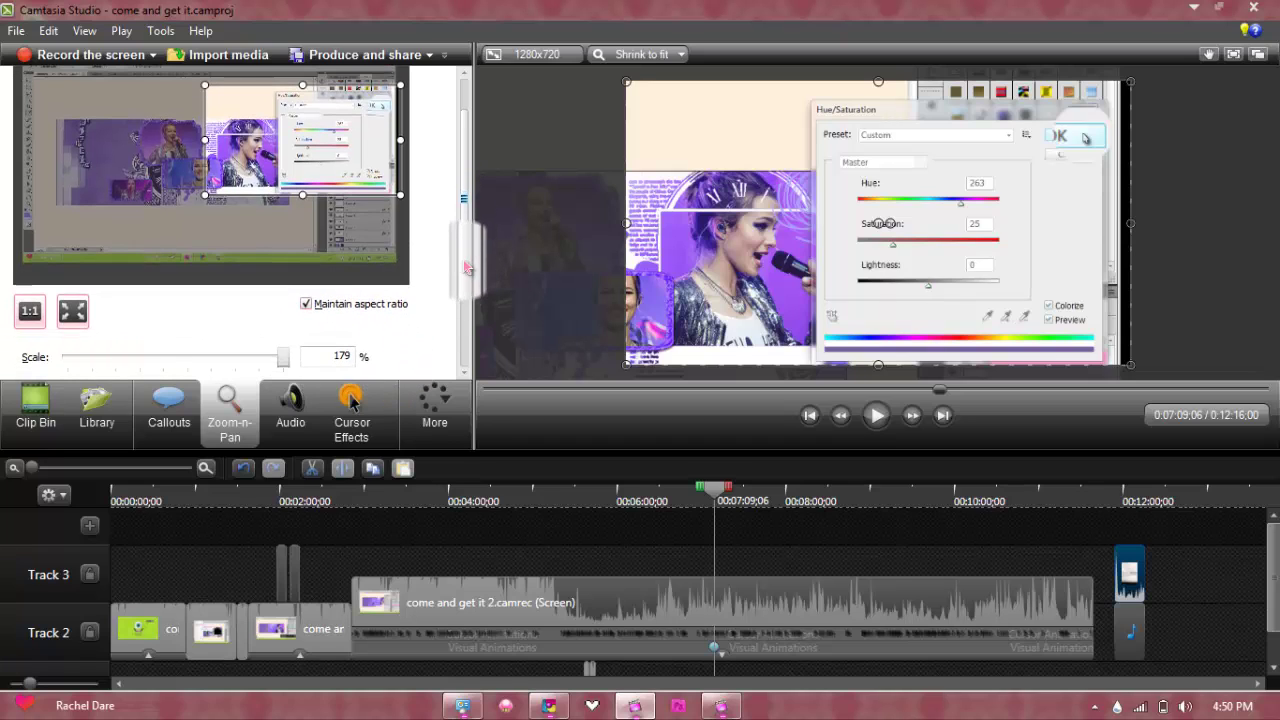
click(880, 426)
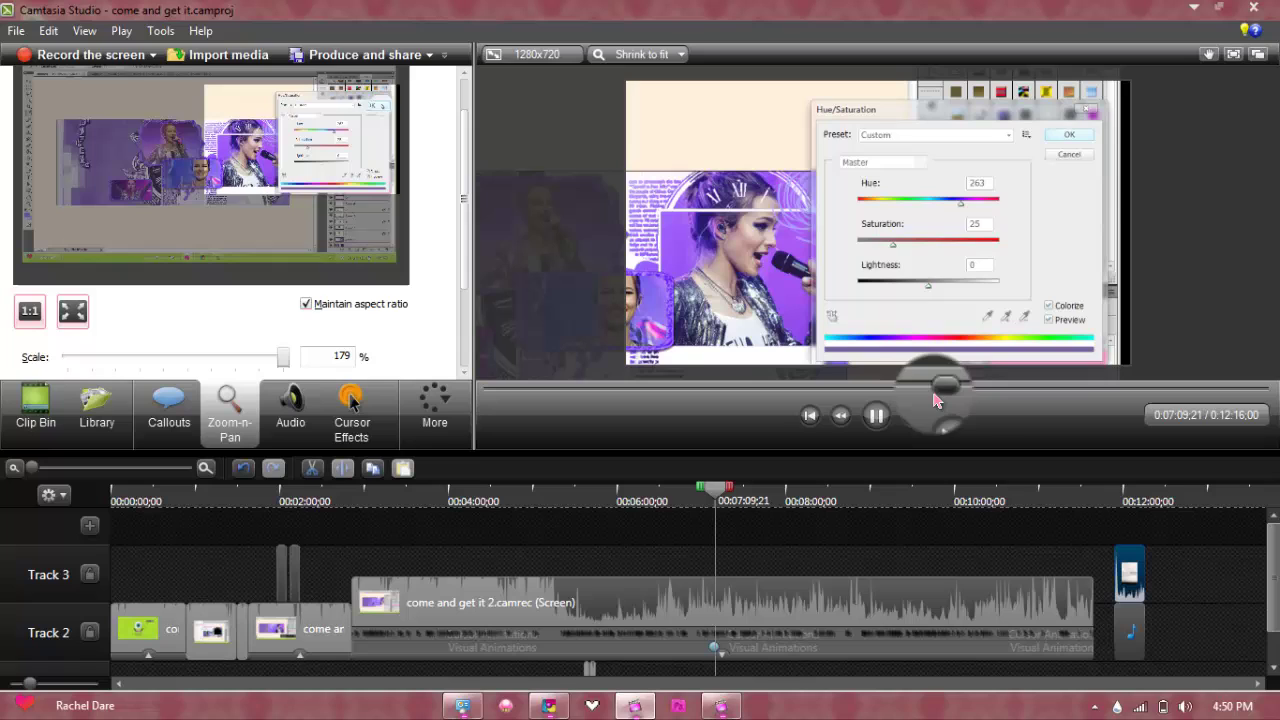
key(space)
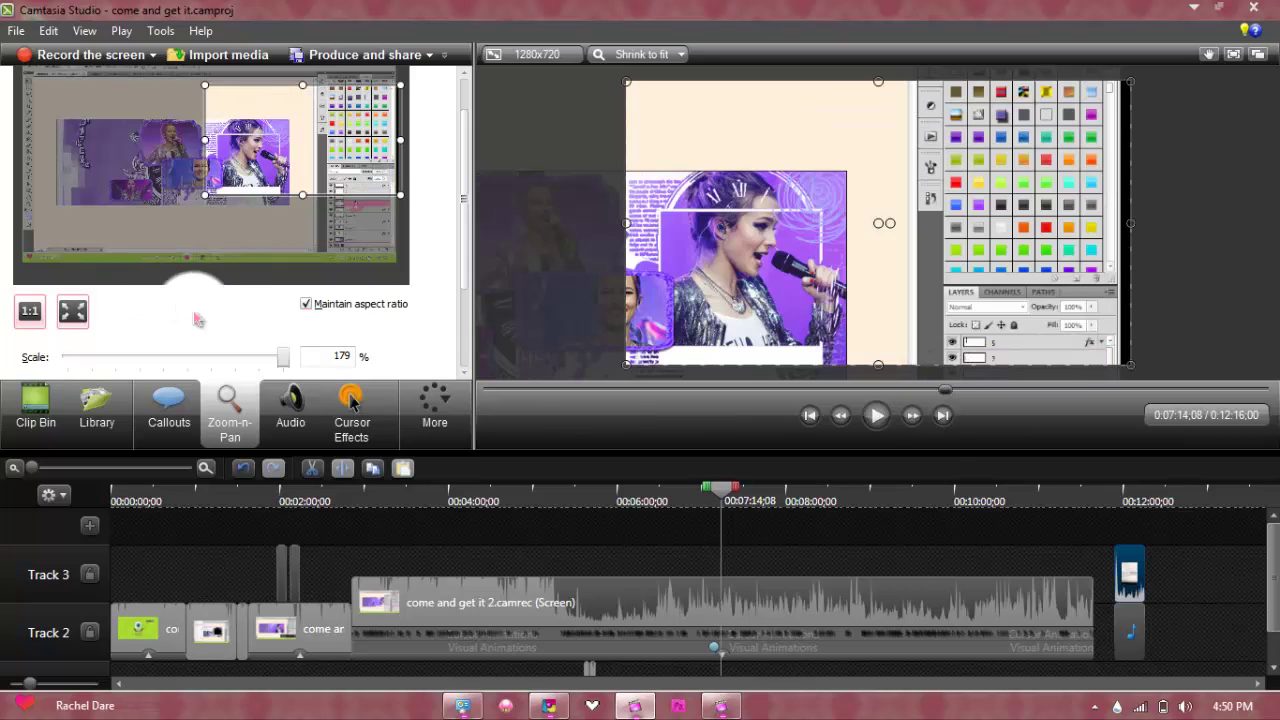
click(72, 322)
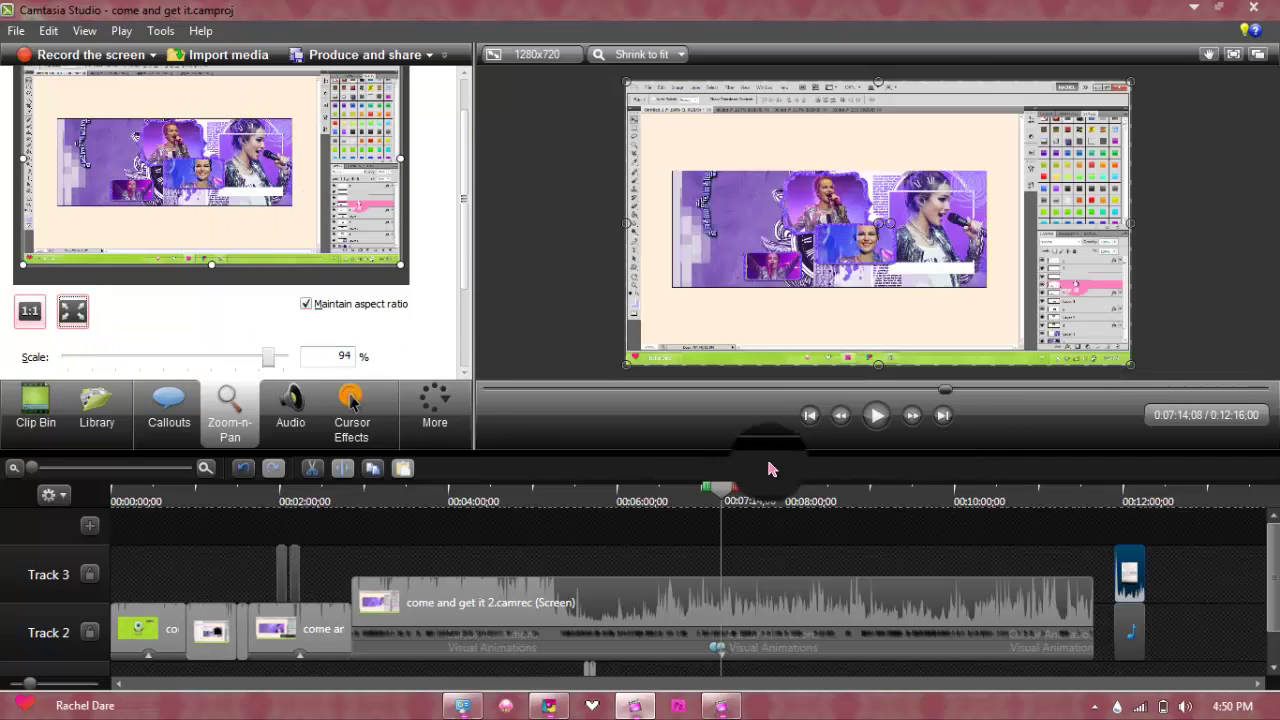
Minimize Camtasia Studio, pause the screen recording, then restore the recorder window
click(1186, 12)
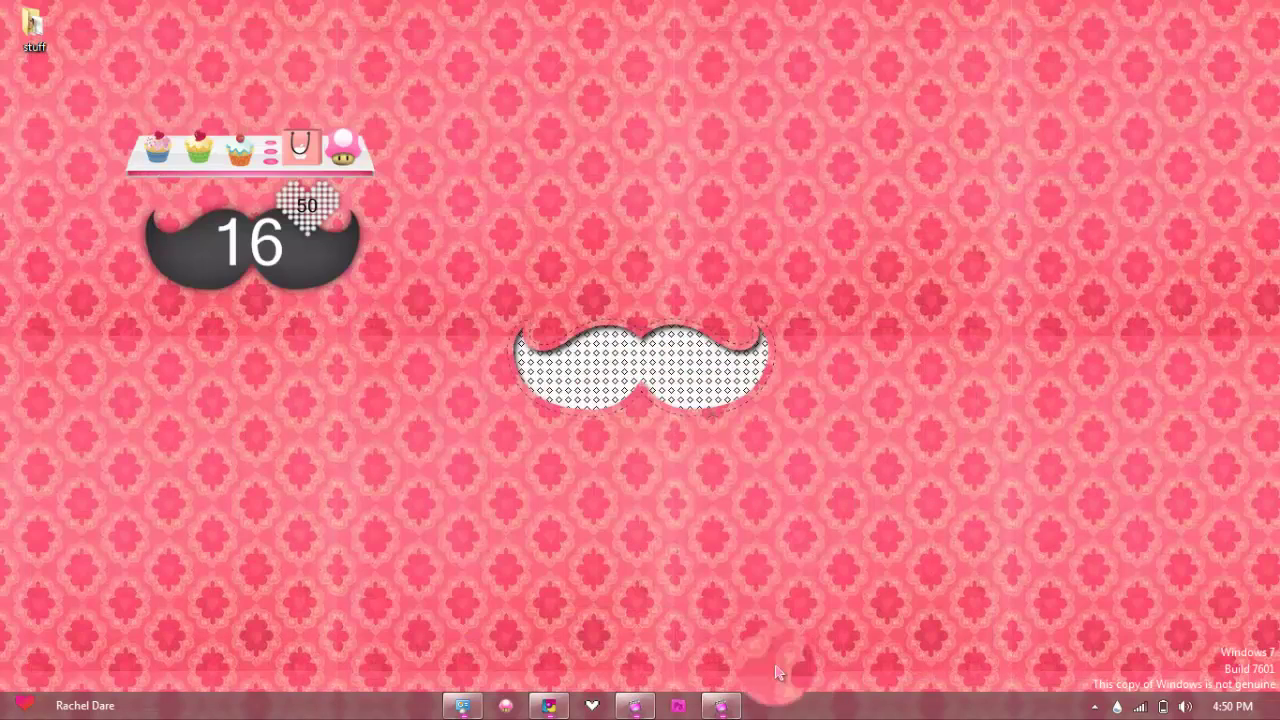
click(720, 705)
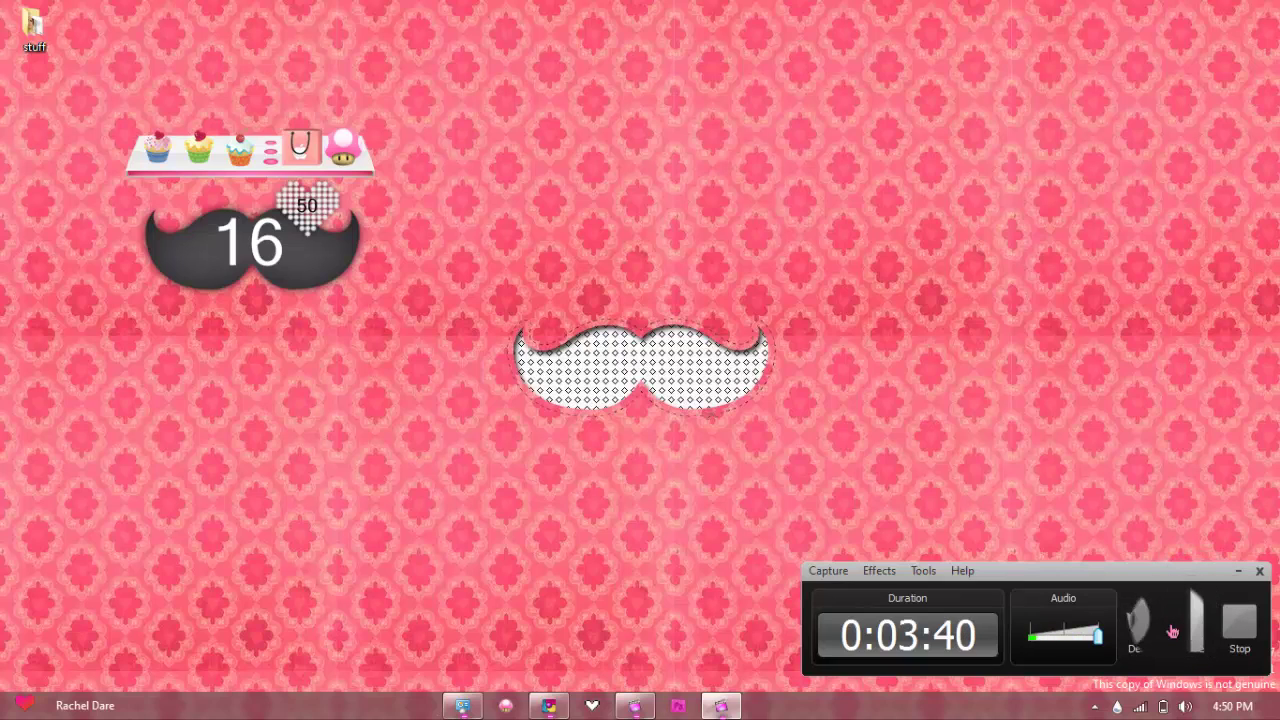
click(1172, 631)
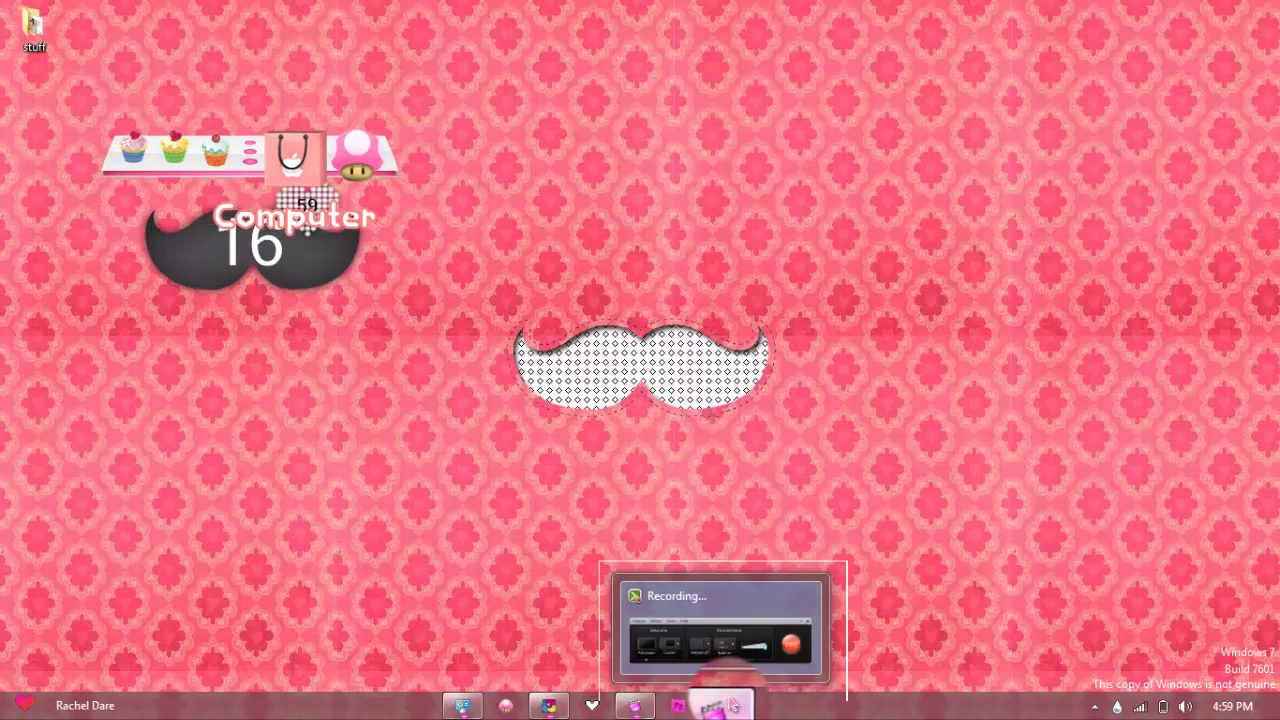
click(738, 704)
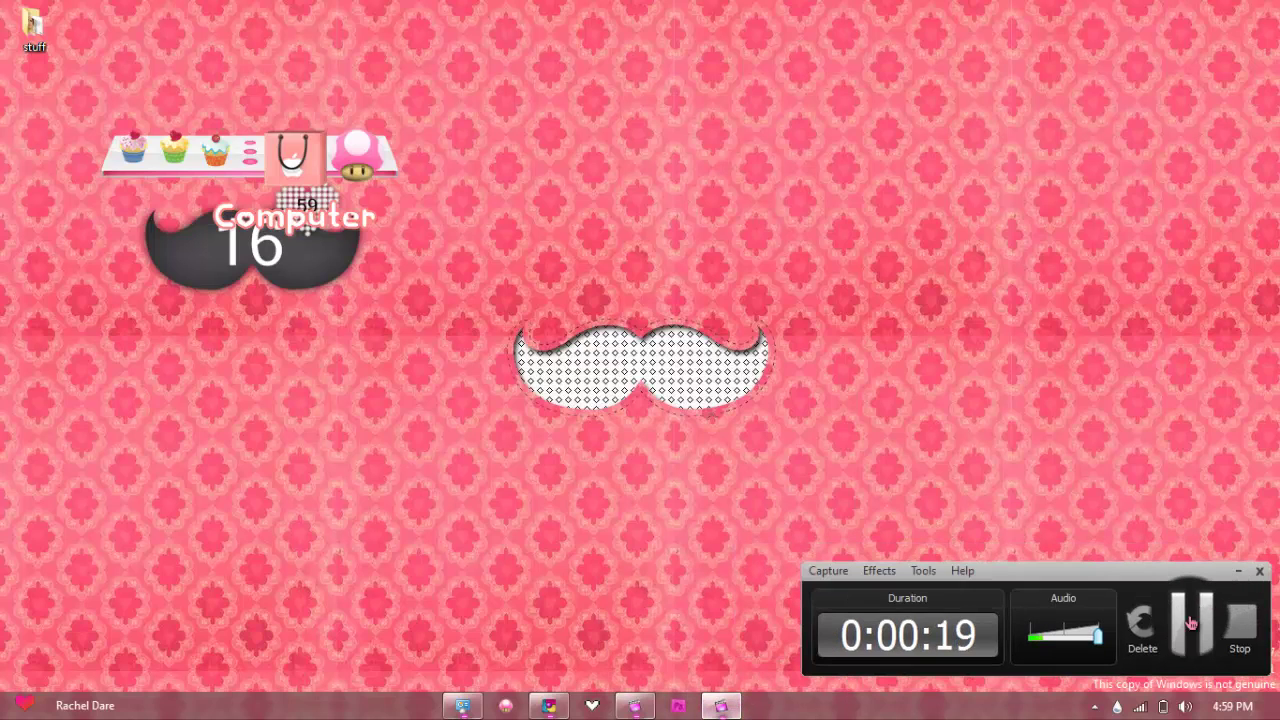